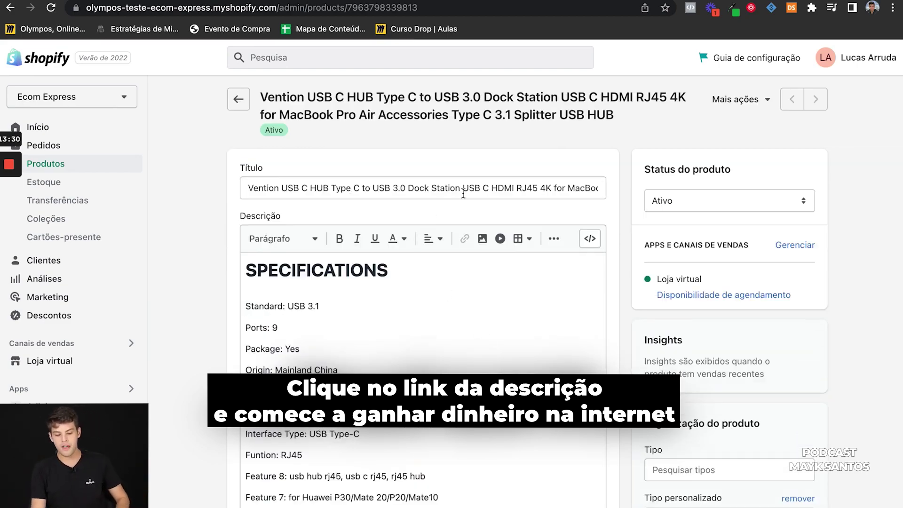
Replace the product's long English title with "Adaptador".
{"action": "triple_click", "coordinate": [502, 98]}
{"action": "left_click_drag", "start_coordinate": [641, 120], "coordinate": [354, 116]}
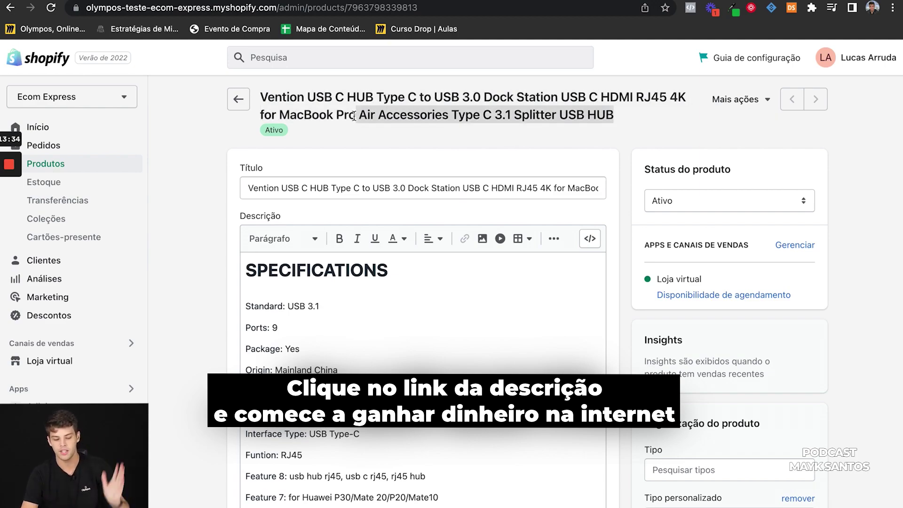
{"action": "left_click", "coordinate": [395, 193]}
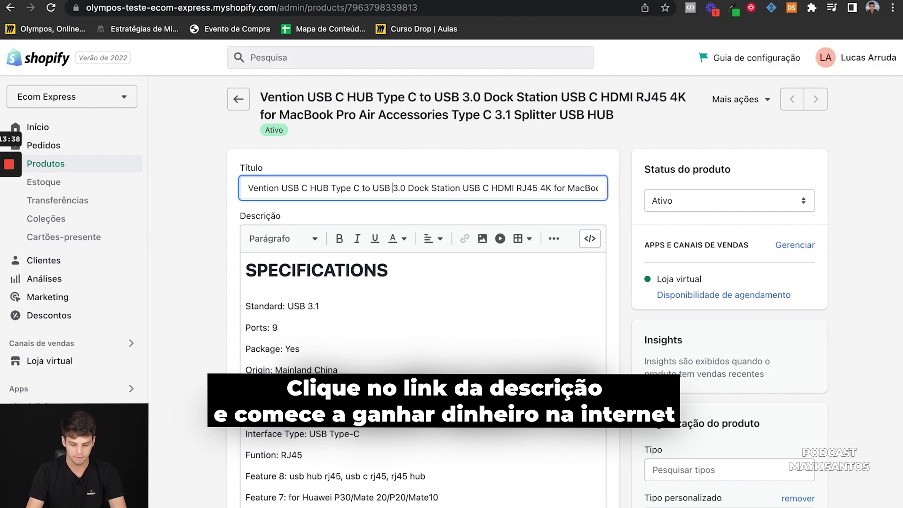
{"action": "key", "text": "super+a"}
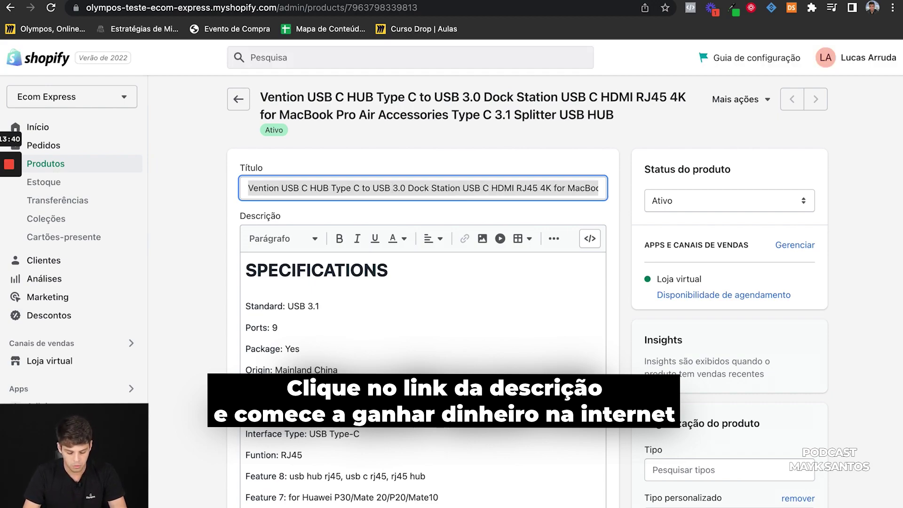
{"action": "key", "text": "BackSpace"}
{"action": "type", "text": "Adaptador"}
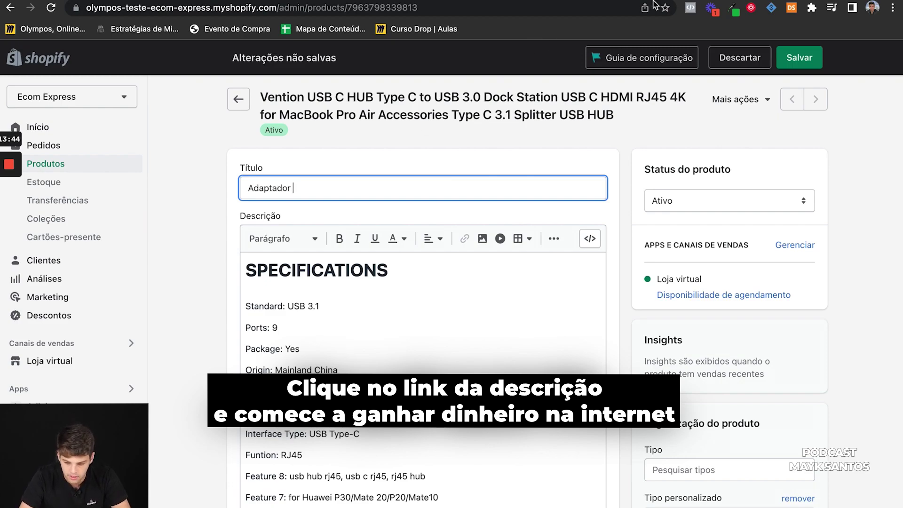
Check the Vention USB-C hub in the AliExpress listings and complete the product title as "Adaptador 8 em 1".
{"action": "left_click", "coordinate": [723, 1]}
{"action": "left_click", "coordinate": [347, 1]}
{"action": "left_click", "coordinate": [437, 1]}
{"action": "mouse_move", "coordinate": [684, 242]}
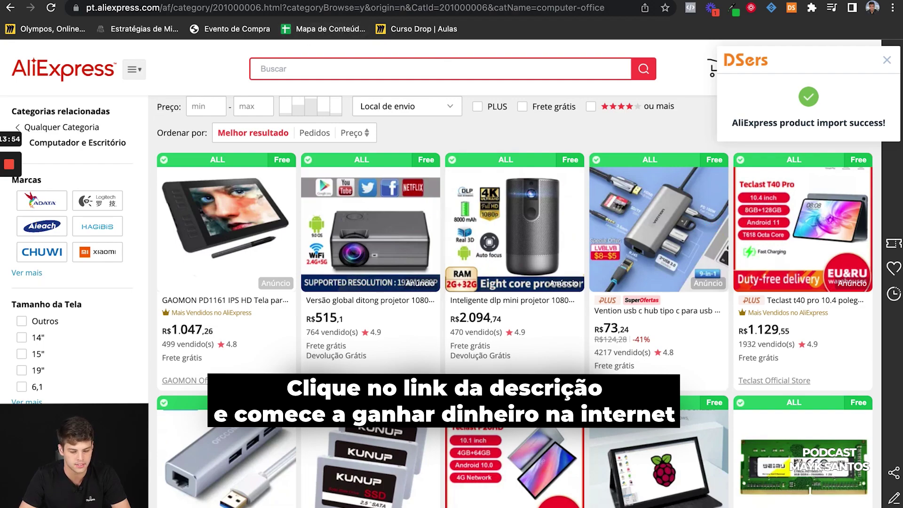
{"action": "left_click", "coordinate": [263, 0]}
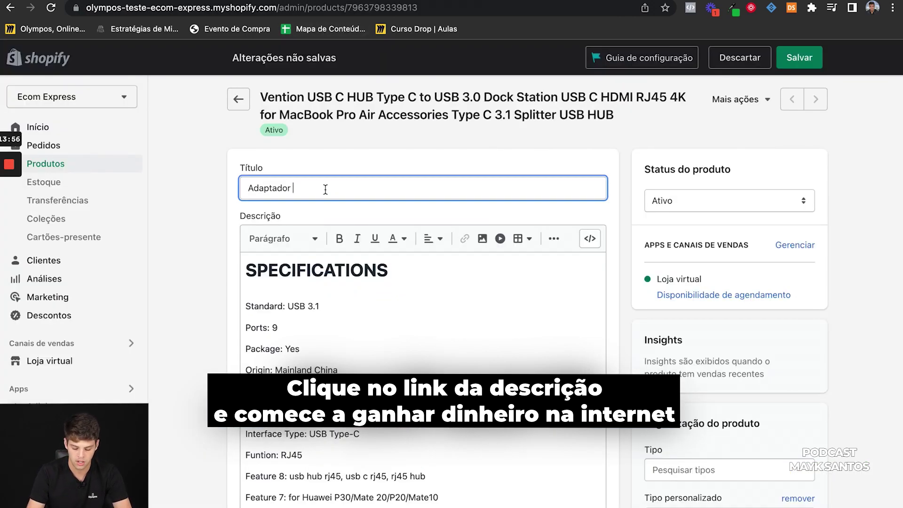
{"action": "type", "text": "8 em 1"}
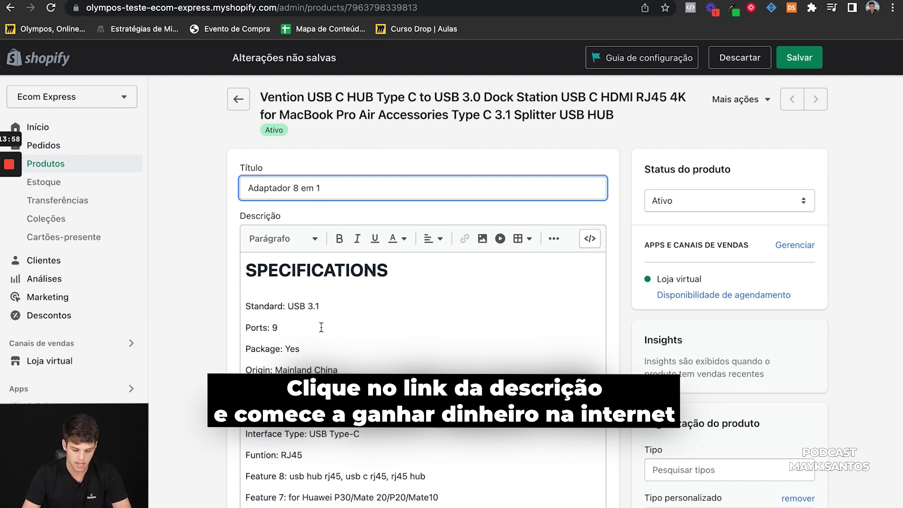
Review the product's description, sales channels and status, keeping Loja virtual enabled and the status set to Ativo.
{"action": "scroll", "coordinate": [381, 329], "scroll_direction": "down", "scroll_amount": 3}
{"action": "left_click", "coordinate": [609, 164]}
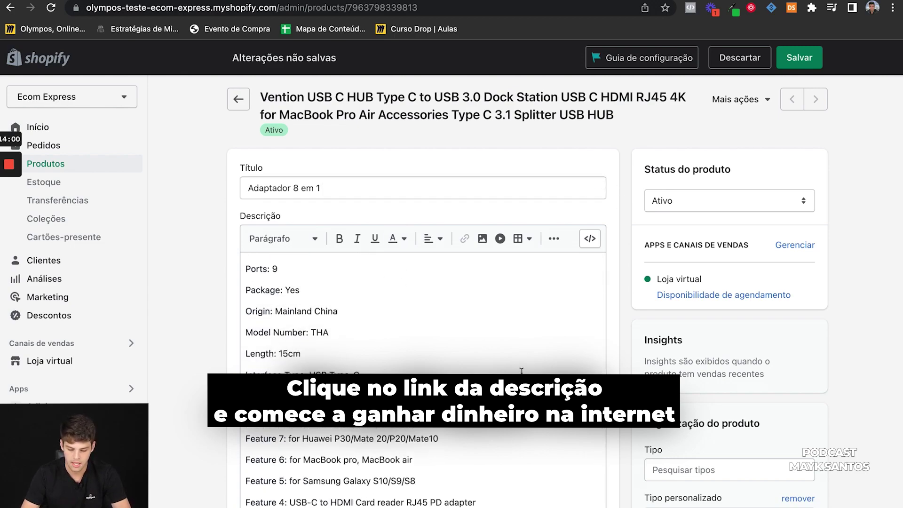
{"action": "scroll", "coordinate": [523, 370], "scroll_direction": "down", "scroll_amount": 1}
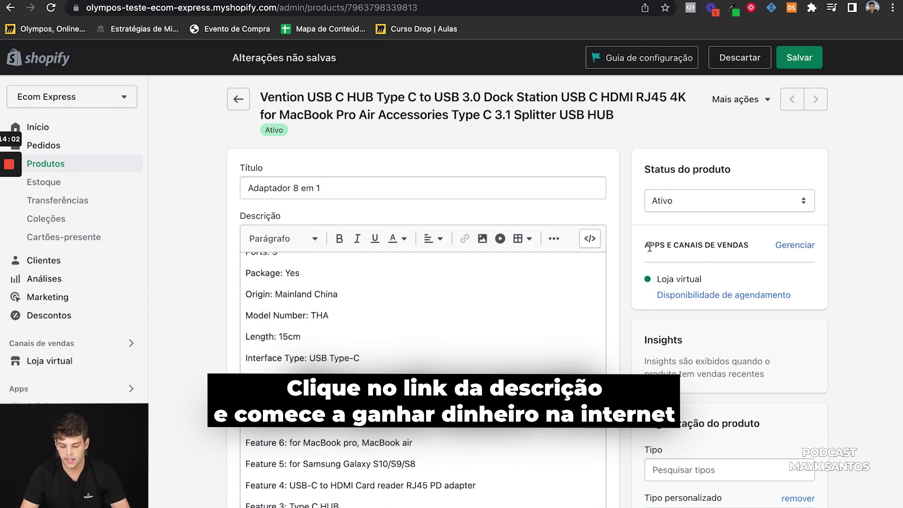
{"action": "left_click_drag", "start_coordinate": [795, 261], "coordinate": [764, 247]}
{"action": "left_click", "coordinate": [790, 247]}
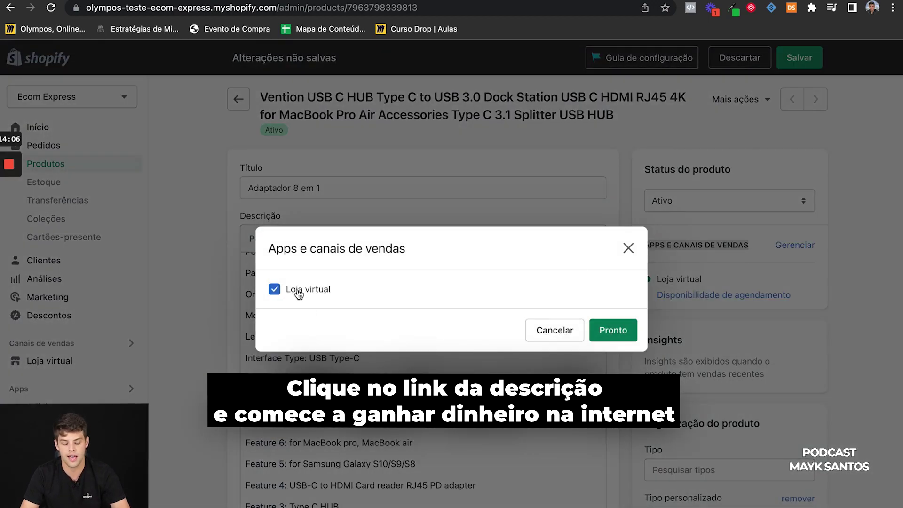
{"action": "left_click", "coordinate": [613, 330]}
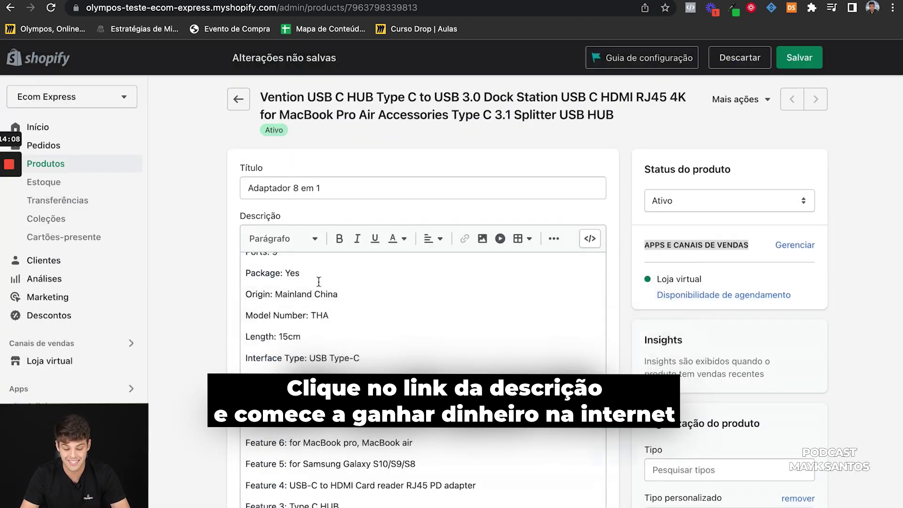
{"action": "left_click", "coordinate": [722, 264]}
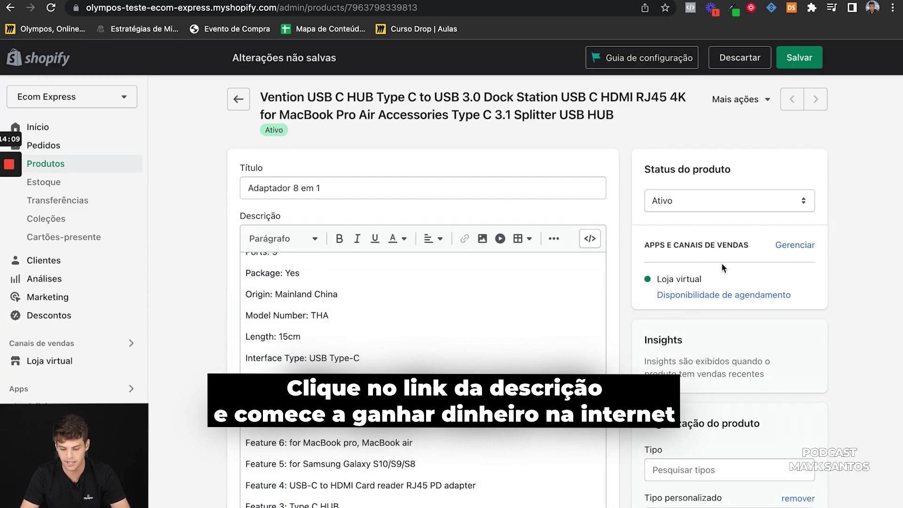
{"action": "left_click", "coordinate": [714, 198]}
{"action": "left_click", "coordinate": [766, 171]}
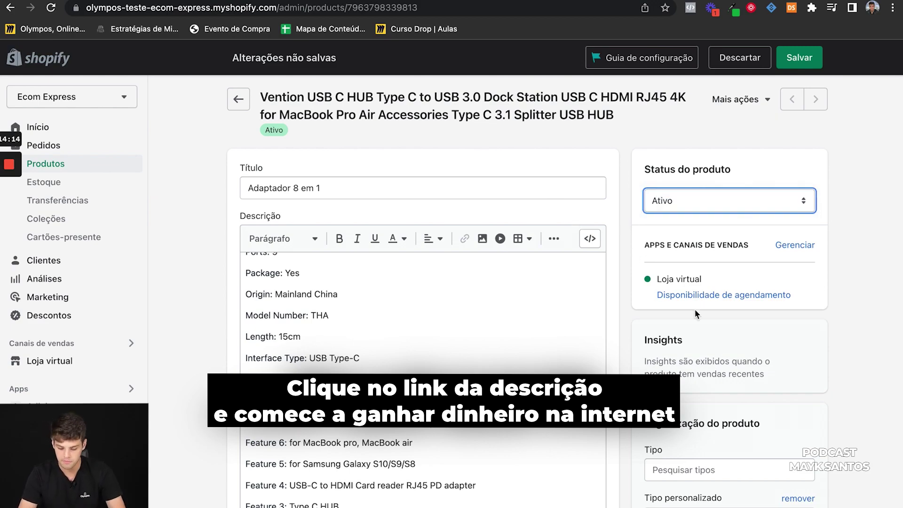
Assign the product to the Promoções, Mais Vendidos, Frete Grátis and Acessórios collections and remove it from Página inicial.
{"action": "scroll", "coordinate": [695, 308], "scroll_direction": "down", "scroll_amount": 5}
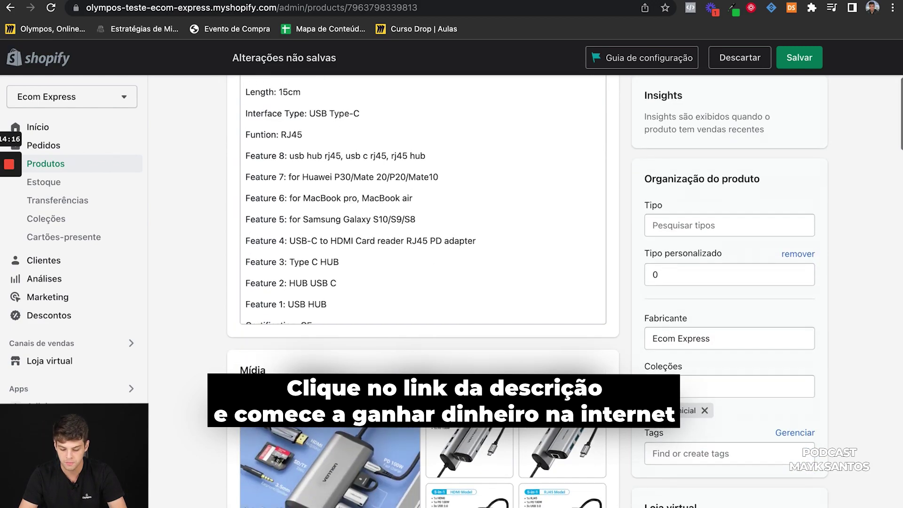
{"action": "scroll", "coordinate": [671, 344], "scroll_direction": "down", "scroll_amount": 1}
{"action": "left_click", "coordinate": [682, 370]}
{"action": "scroll", "coordinate": [698, 350], "scroll_direction": "down", "scroll_amount": 1}
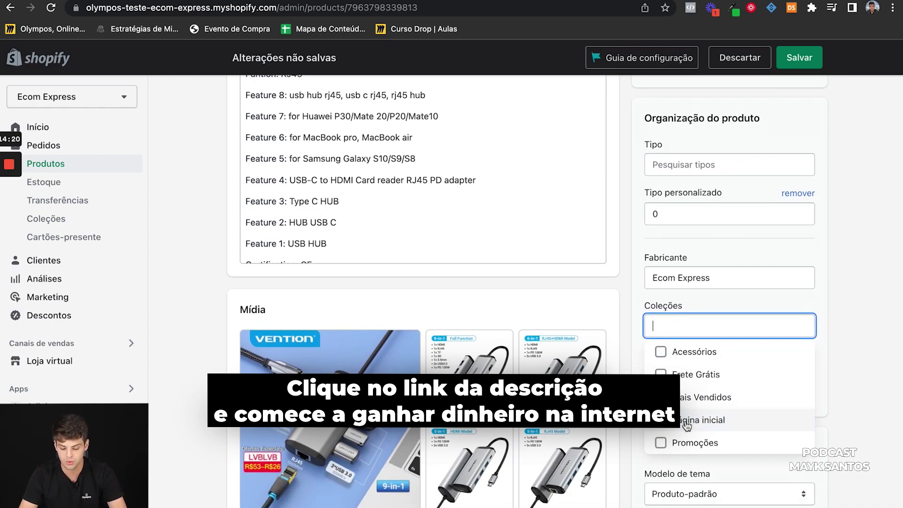
{"action": "left_click", "coordinate": [687, 443]}
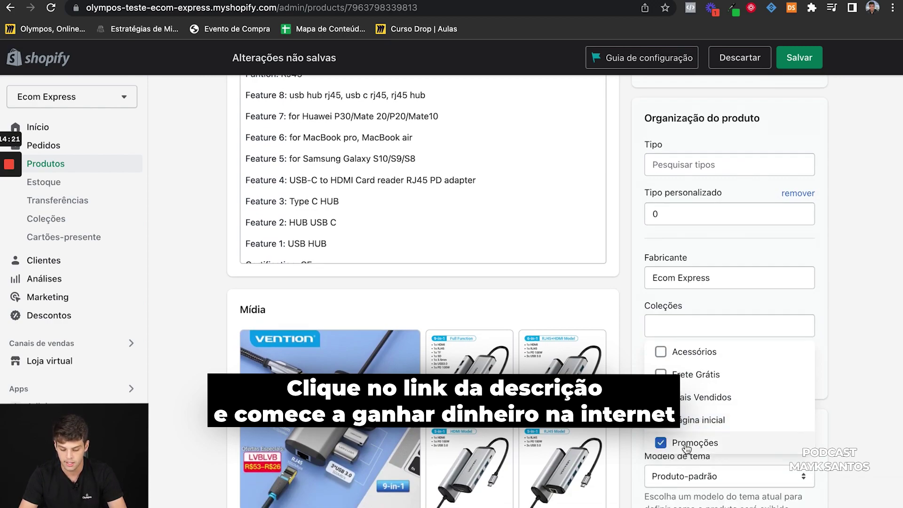
{"action": "left_click", "coordinate": [687, 379]}
{"action": "left_click", "coordinate": [688, 353]}
{"action": "left_click", "coordinate": [690, 361]}
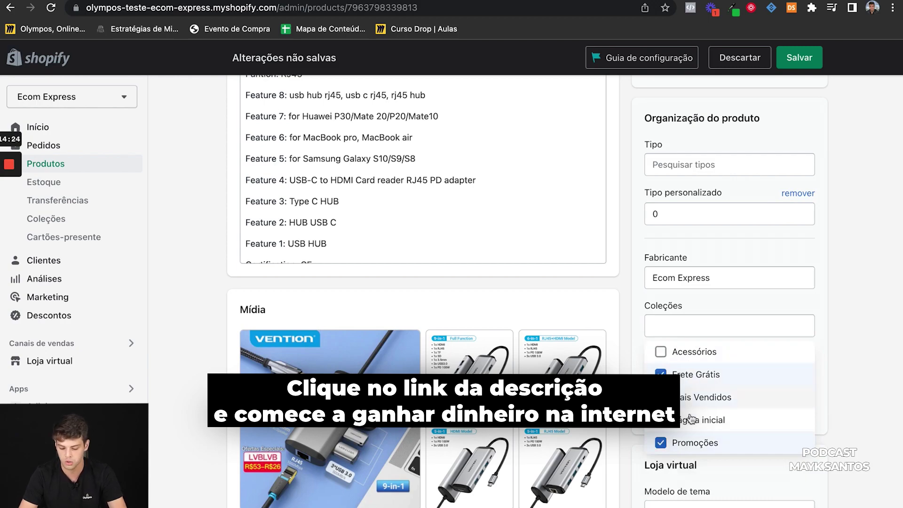
{"action": "left_click", "coordinate": [690, 359]}
{"action": "left_click", "coordinate": [848, 296]}
{"action": "scroll", "coordinate": [715, 330], "scroll_direction": "down", "scroll_amount": 3}
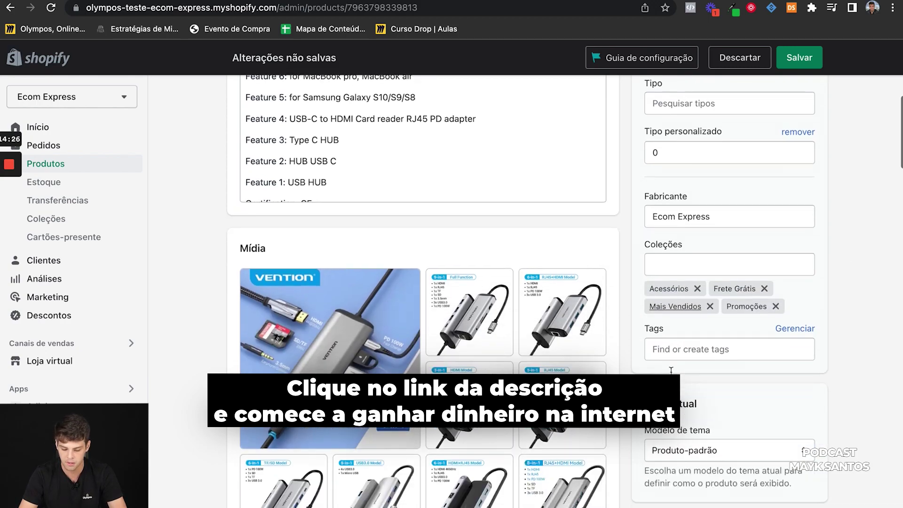
Add the tag "adaptador" to the product.
{"action": "left_click", "coordinate": [672, 305]}
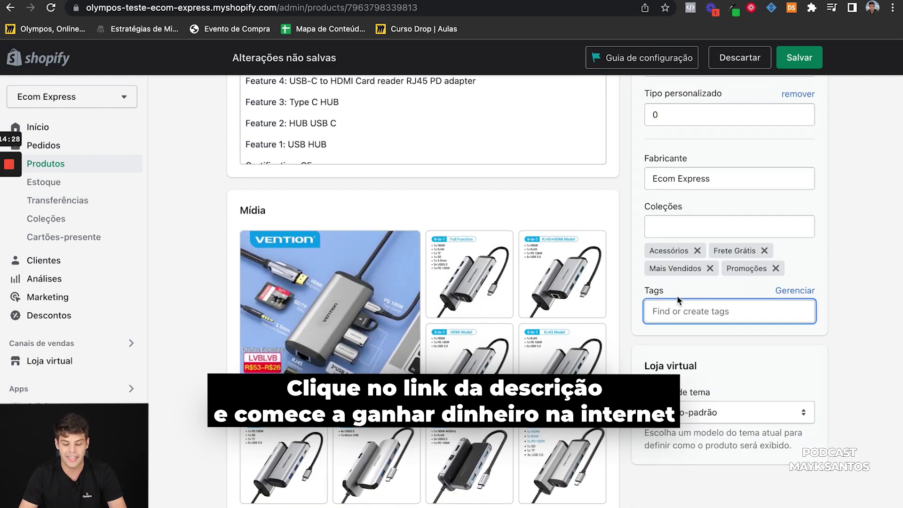
{"action": "scroll", "coordinate": [682, 310], "scroll_direction": "down", "scroll_amount": 2}
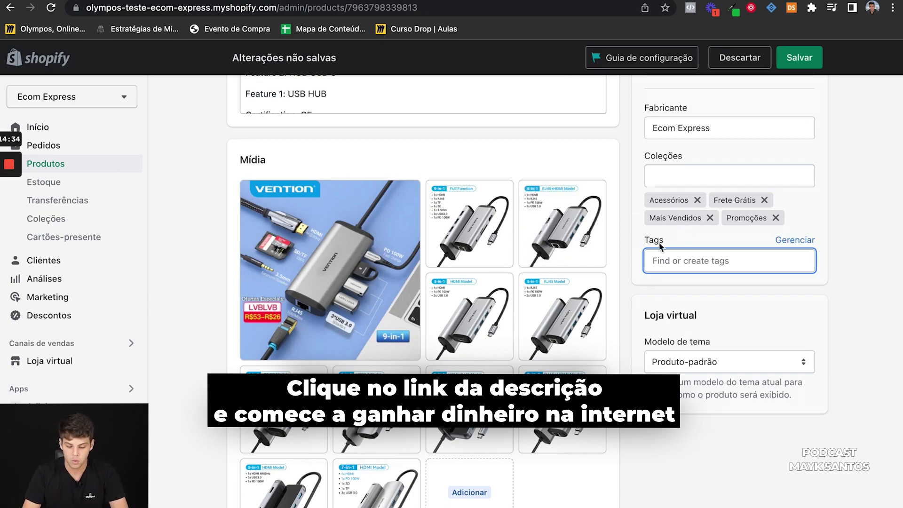
{"action": "type", "text": "ada"}
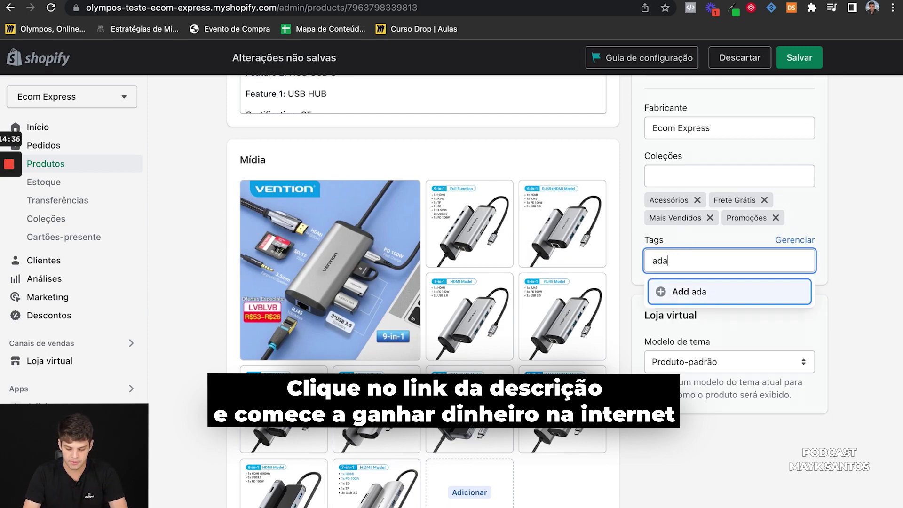
{"action": "type", "text": "ptador"}
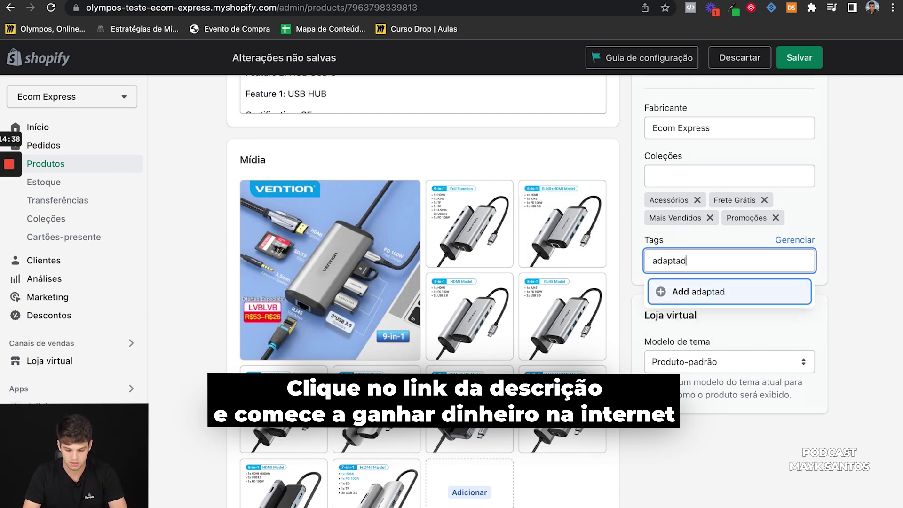
{"action": "key", "text": "Return"}
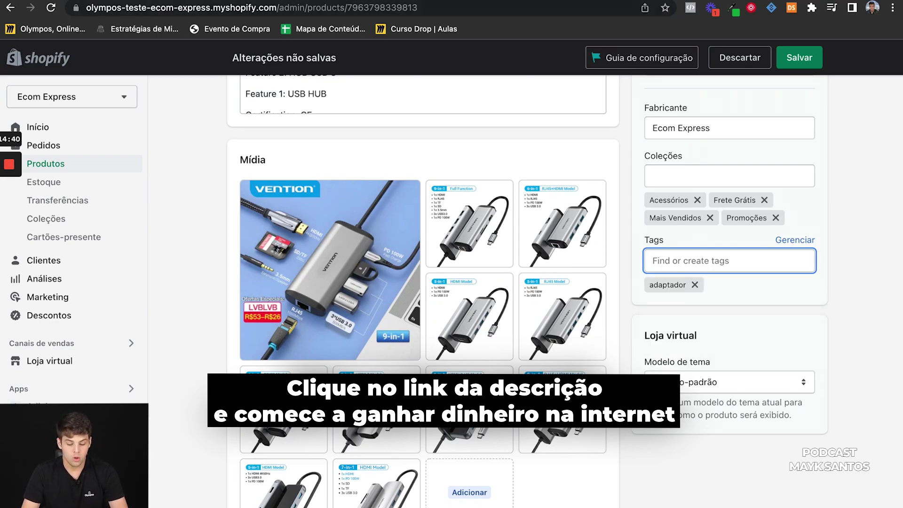
View the storefront's product search field and return to the product being edited.
{"action": "key", "text": "ctrl+Tab"}
{"action": "scroll", "coordinate": [727, 89], "scroll_direction": "up", "scroll_amount": 15}
{"action": "left_click", "coordinate": [721, 92]}
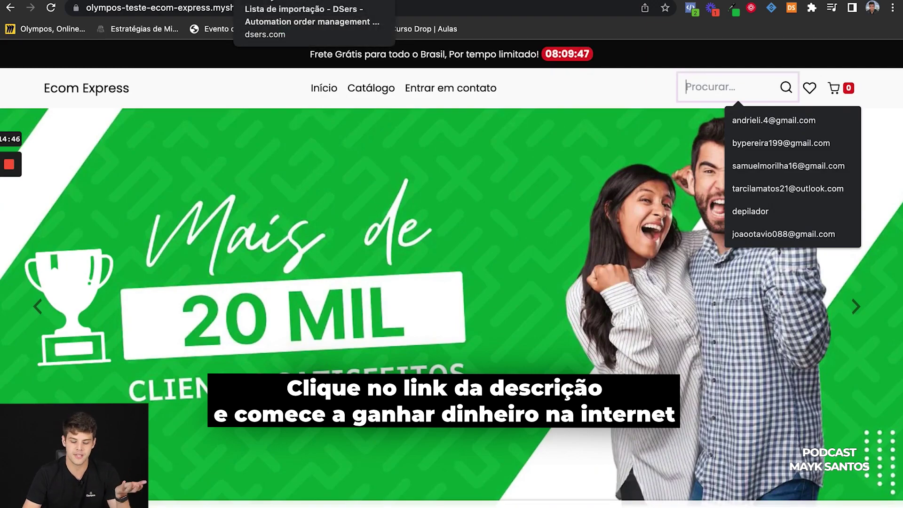
{"action": "left_click", "coordinate": [193, 0]}
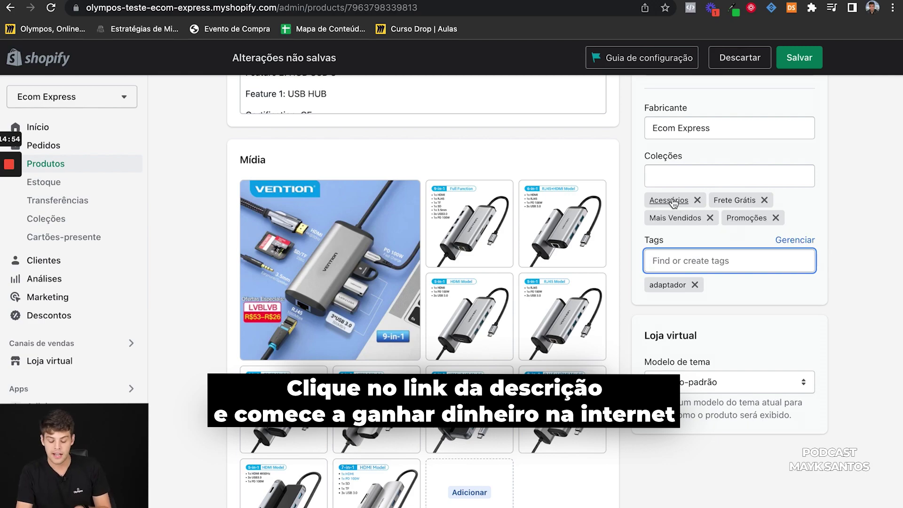
{"action": "type", "text": "ac"}
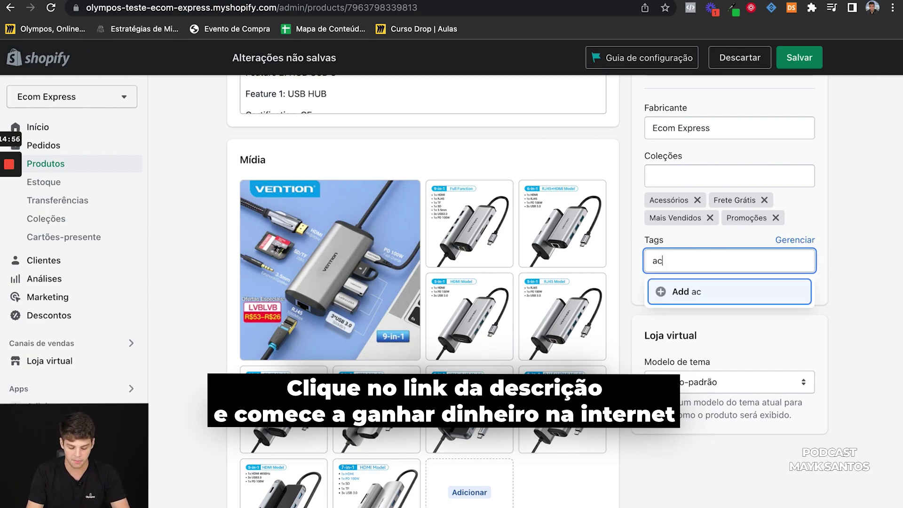
{"action": "type", "text": "essorios"}
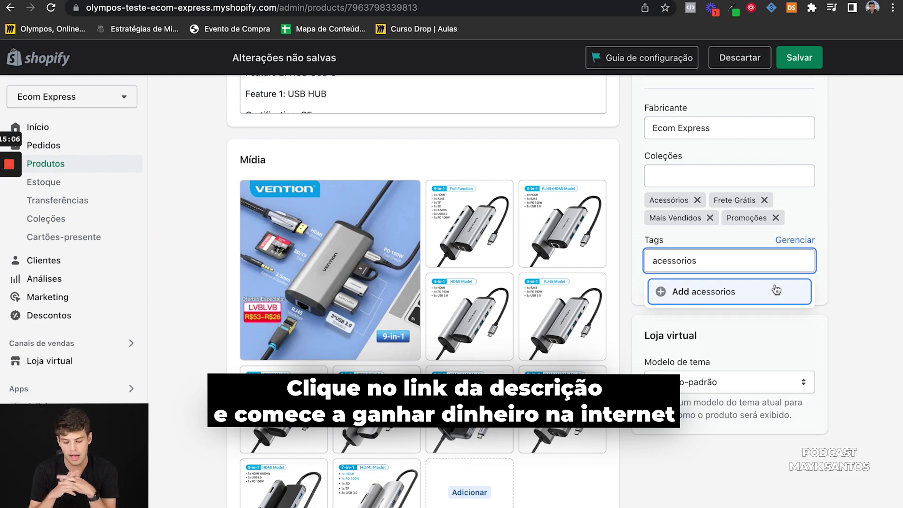
{"action": "left_click", "coordinate": [687, 174]}
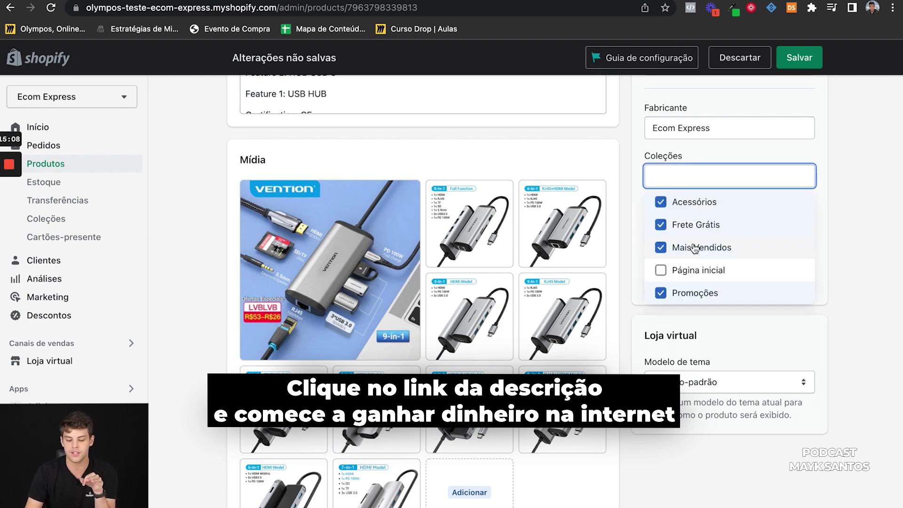
{"action": "left_click", "coordinate": [862, 272]}
{"action": "left_click", "coordinate": [712, 262]}
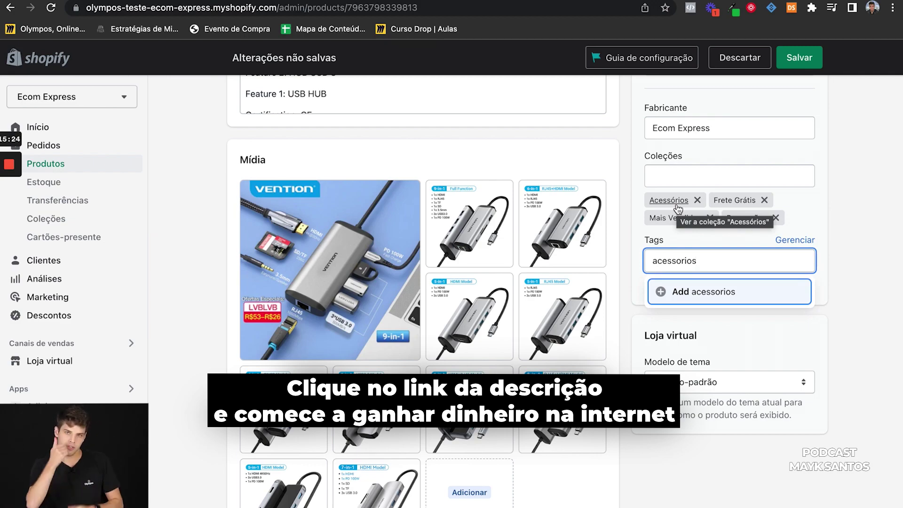
{"action": "key", "text": "super+a"}
{"action": "key", "text": "BackSpace"}
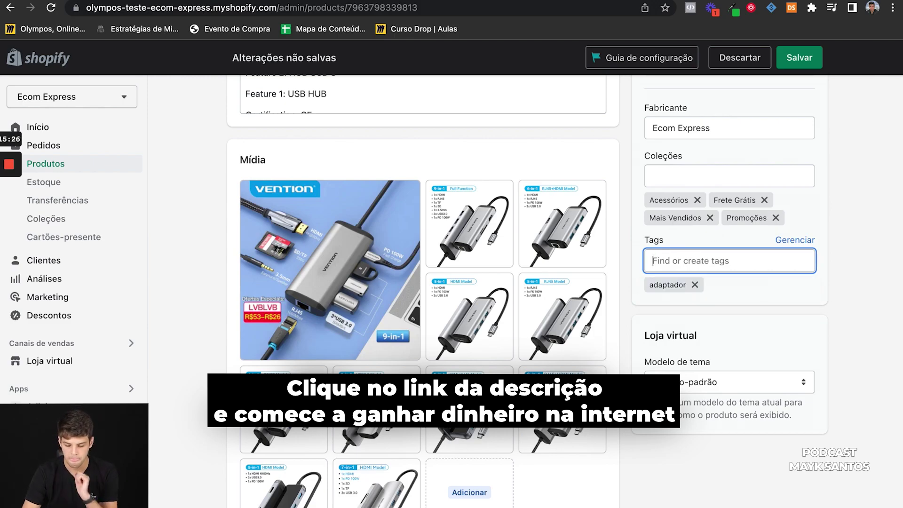
{"action": "left_click", "coordinate": [834, 207]}
Clear the entire specifications text from the product description and restore it.
{"action": "scroll", "coordinate": [698, 325], "scroll_direction": "down", "scroll_amount": 1}
{"action": "scroll", "coordinate": [698, 328], "scroll_direction": "down", "scroll_amount": 5}
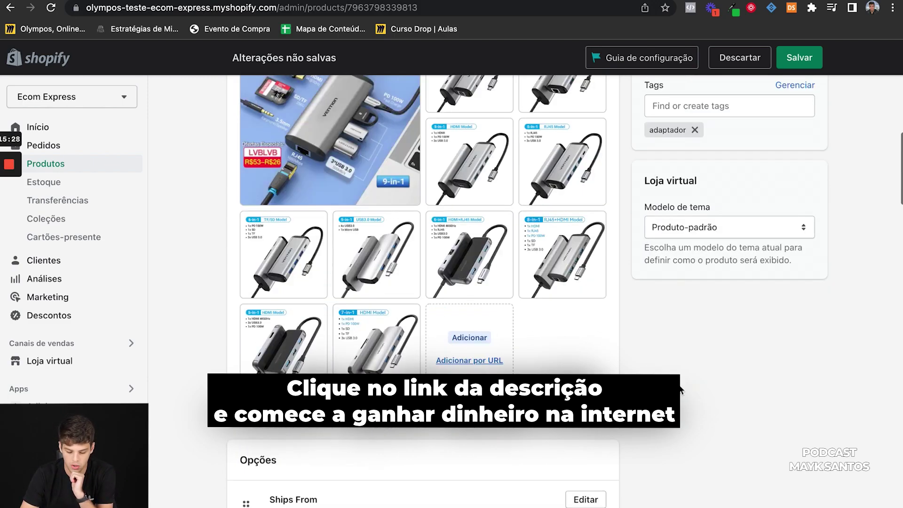
{"action": "scroll", "coordinate": [686, 358], "scroll_direction": "up", "scroll_amount": 6}
{"action": "scroll", "coordinate": [680, 389], "scroll_direction": "up", "scroll_amount": 7}
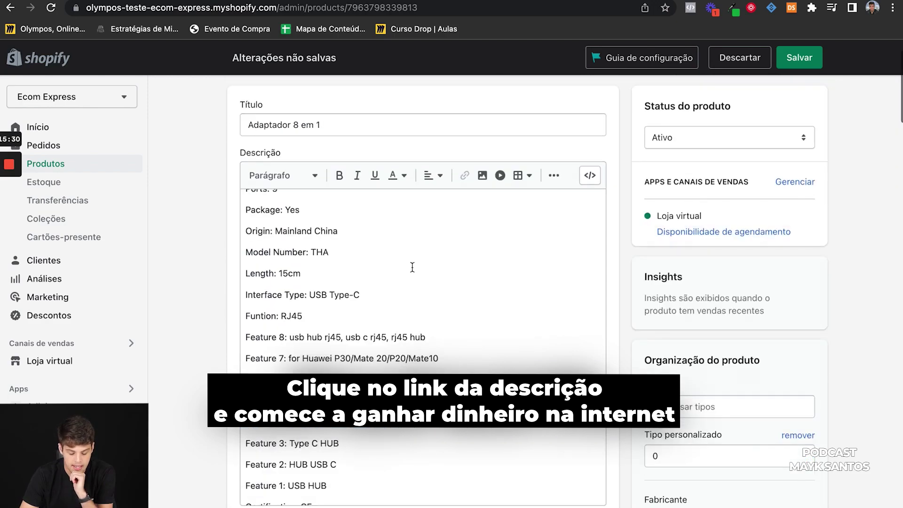
{"action": "scroll", "coordinate": [412, 267], "scroll_direction": "up", "scroll_amount": 2}
{"action": "left_click_drag", "start_coordinate": [245, 208], "coordinate": [423, 310]}
{"action": "scroll", "coordinate": [432, 265], "scroll_direction": "up", "scroll_amount": 6}
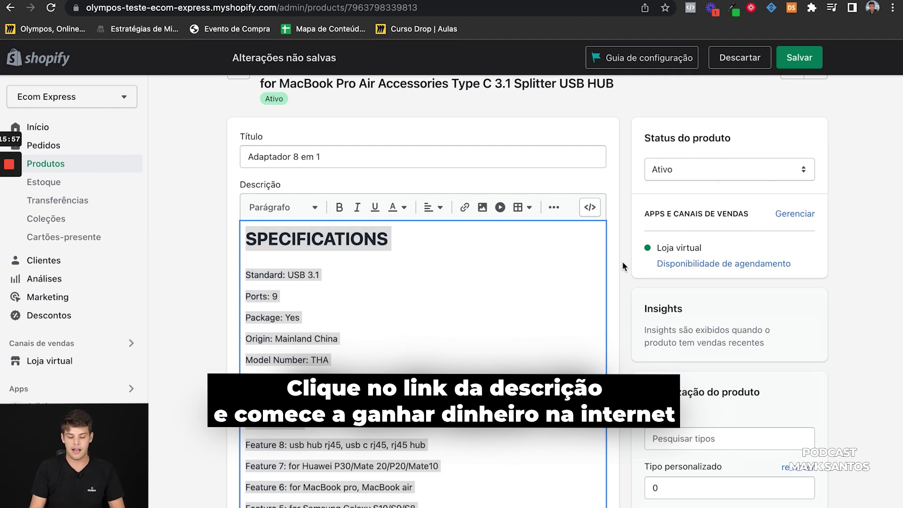
{"action": "scroll", "coordinate": [398, 435], "scroll_direction": "down", "scroll_amount": 3}
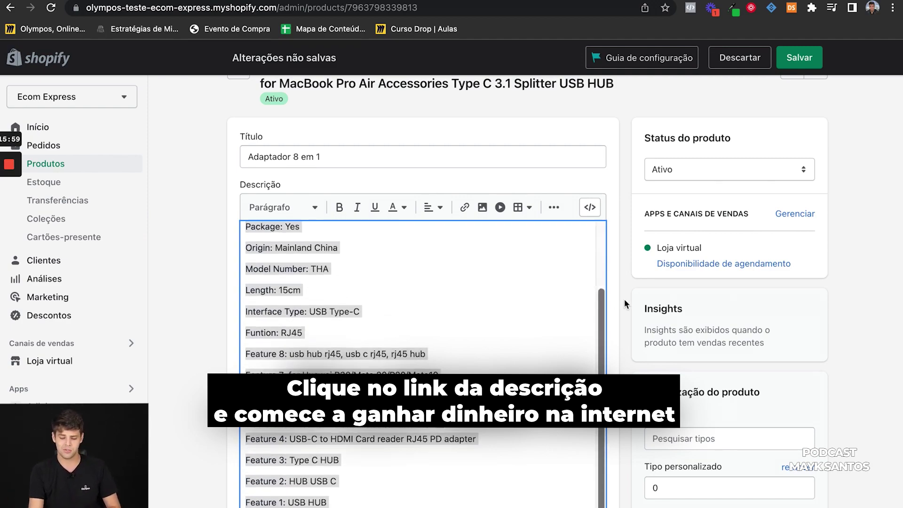
{"action": "scroll", "coordinate": [625, 299], "scroll_direction": "down", "scroll_amount": 1}
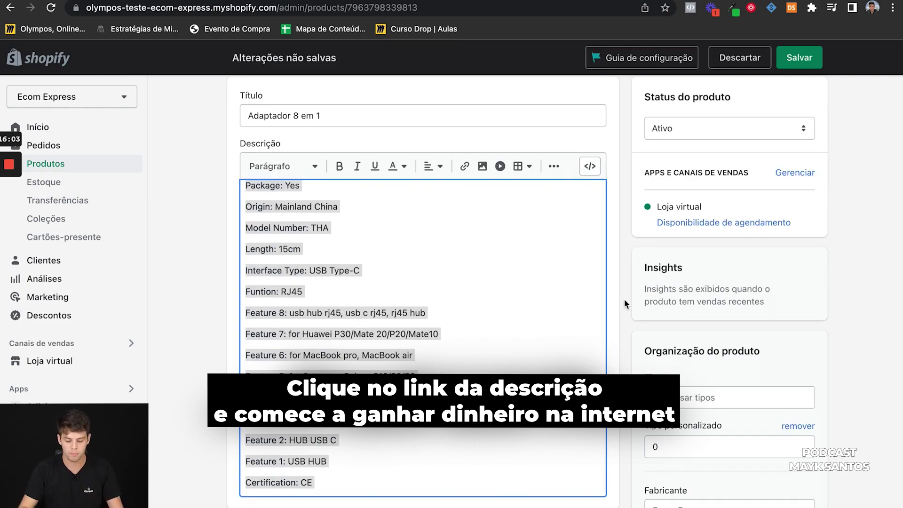
{"action": "scroll", "coordinate": [423, 337], "scroll_direction": "down", "scroll_amount": 1}
{"action": "key", "text": "BackSpace"}
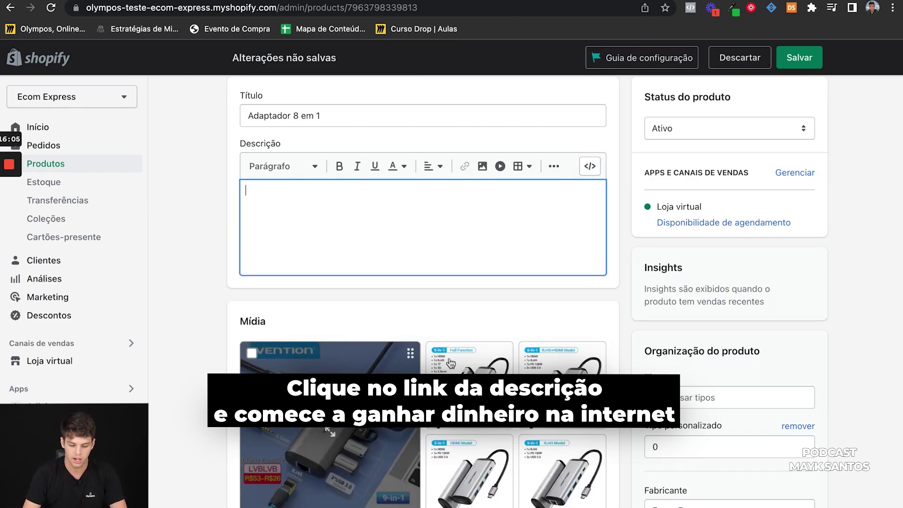
{"action": "key", "text": "super+v"}
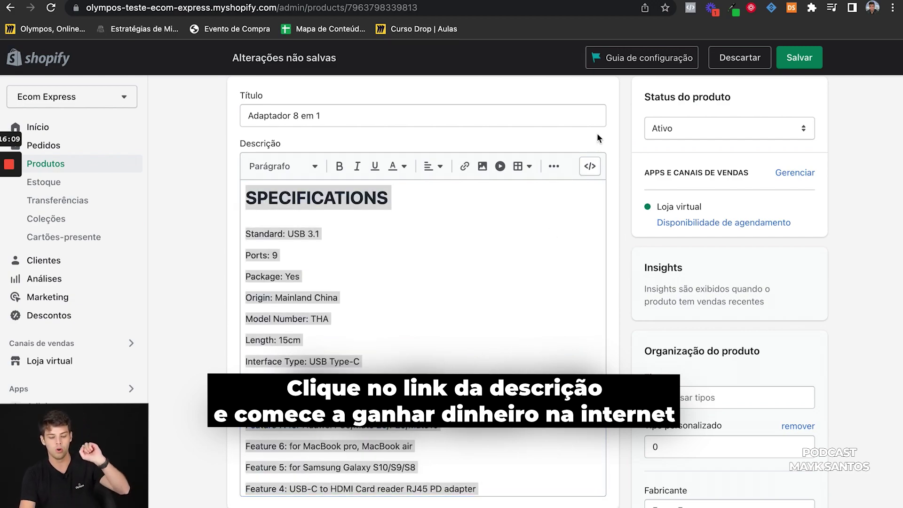
View the storefront's home page and reread the specifications in the product's description.
{"action": "left_click", "coordinate": [403, 0]}
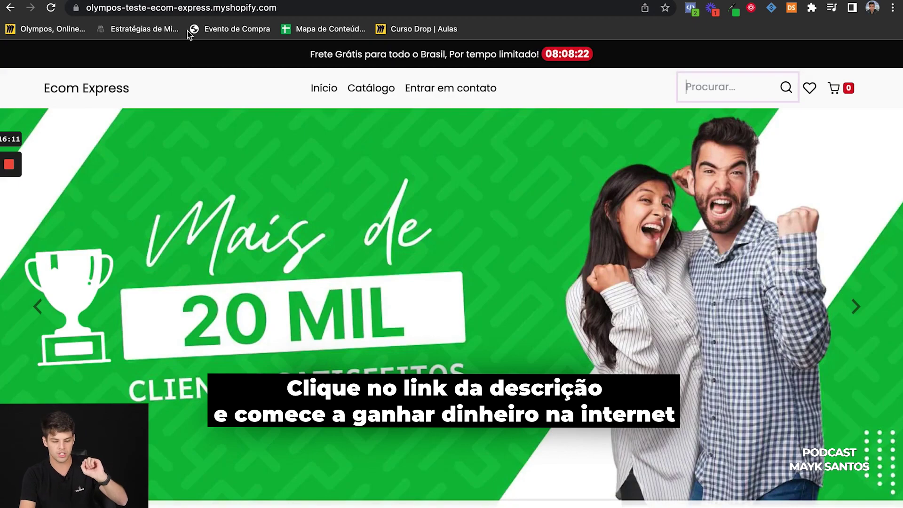
{"action": "left_click", "coordinate": [339, 1]}
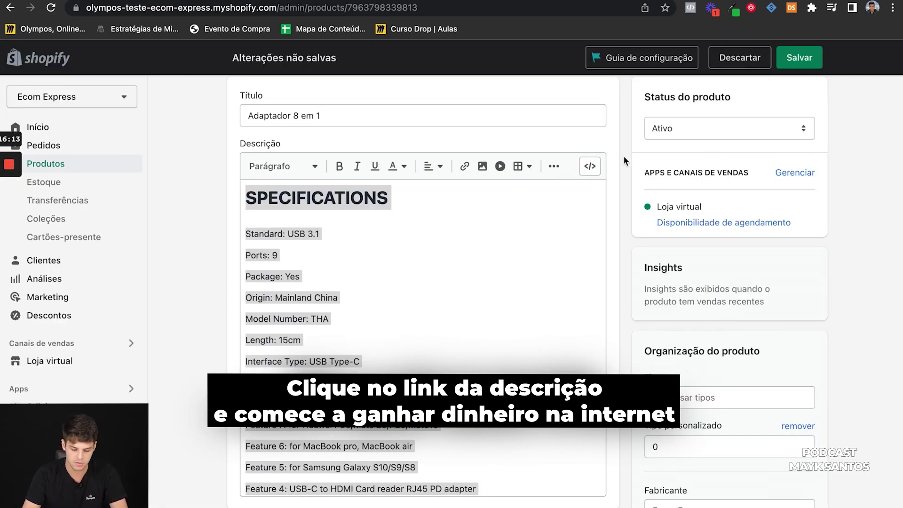
{"action": "scroll", "coordinate": [540, 334], "scroll_direction": "down", "scroll_amount": 5}
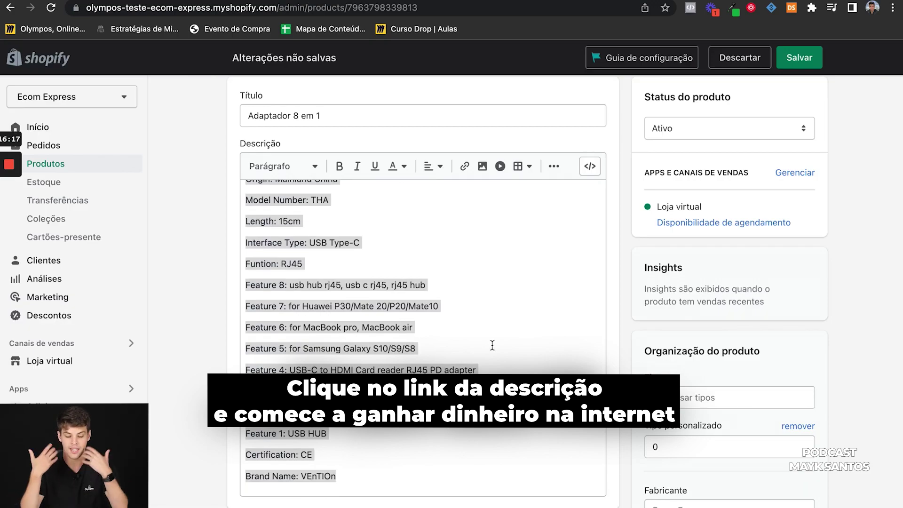
Delete the first product image, the blue Vention promotional picture, from the product's media.
{"action": "scroll", "coordinate": [616, 362], "scroll_direction": "down", "scroll_amount": 10}
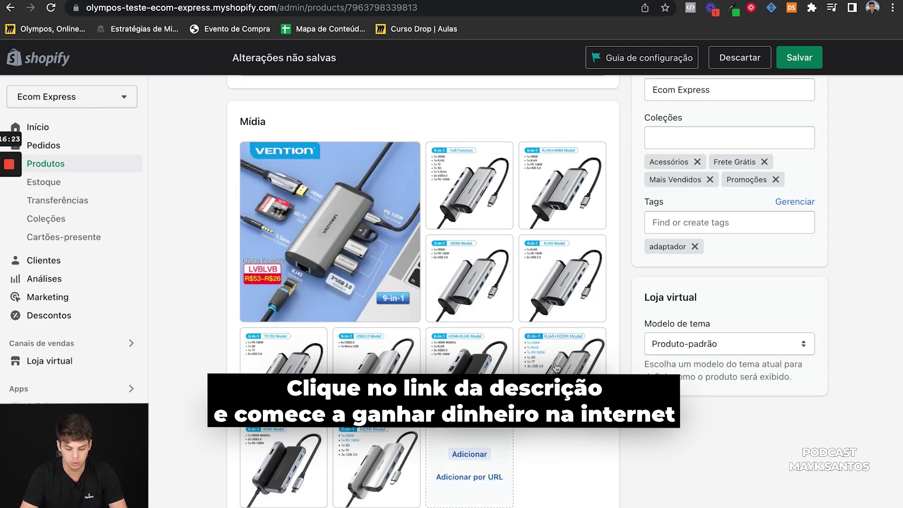
{"action": "left_click", "coordinate": [341, 244]}
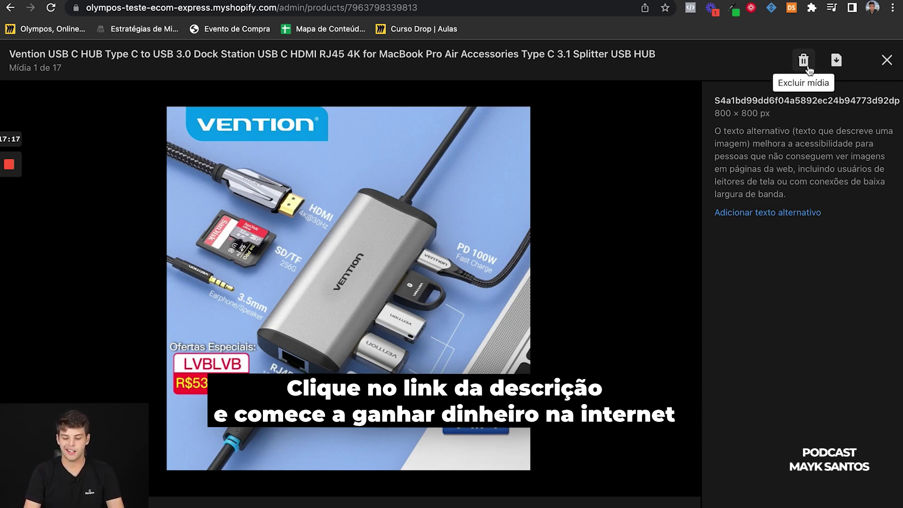
{"action": "left_click", "coordinate": [804, 62]}
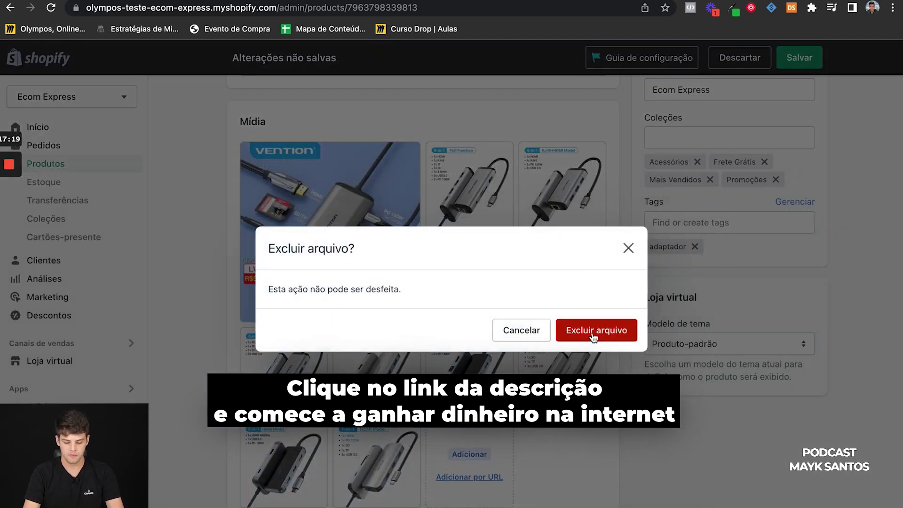
{"action": "key", "text": "Return"}
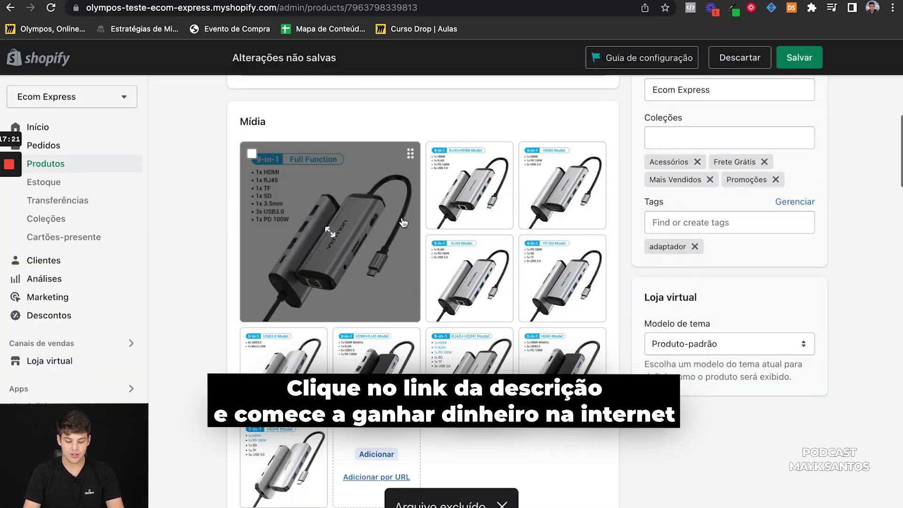
Open the 9-in-1 Full Function image for drawing with a larger brush in white, #FFFFFF.
{"action": "scroll", "coordinate": [562, 278], "scroll_direction": "down", "scroll_amount": 1}
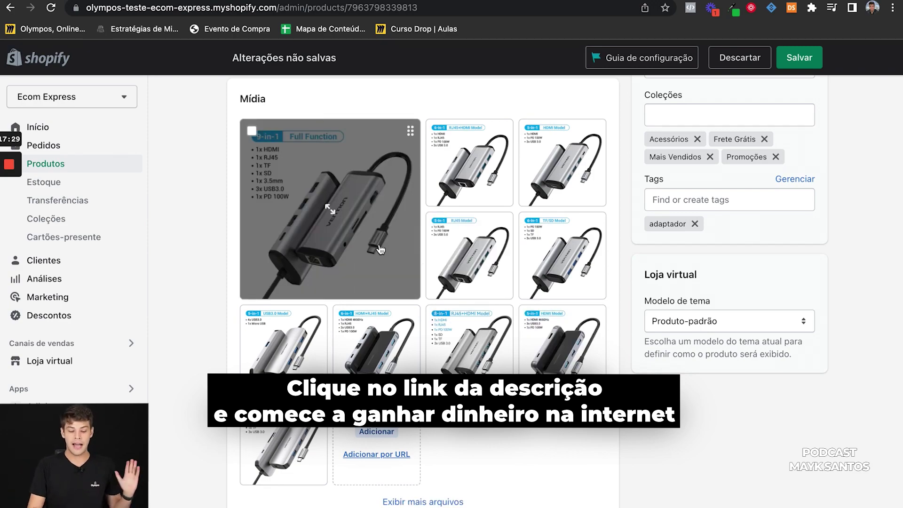
{"action": "left_click", "coordinate": [346, 242]}
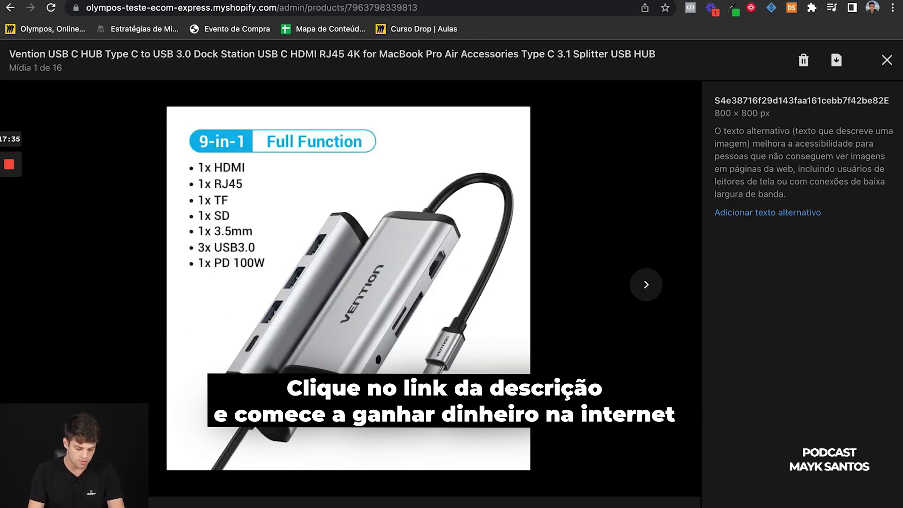
{"action": "left_click", "coordinate": [351, 505]}
{"action": "left_click_drag", "start_coordinate": [723, 224], "coordinate": [778, 224]}
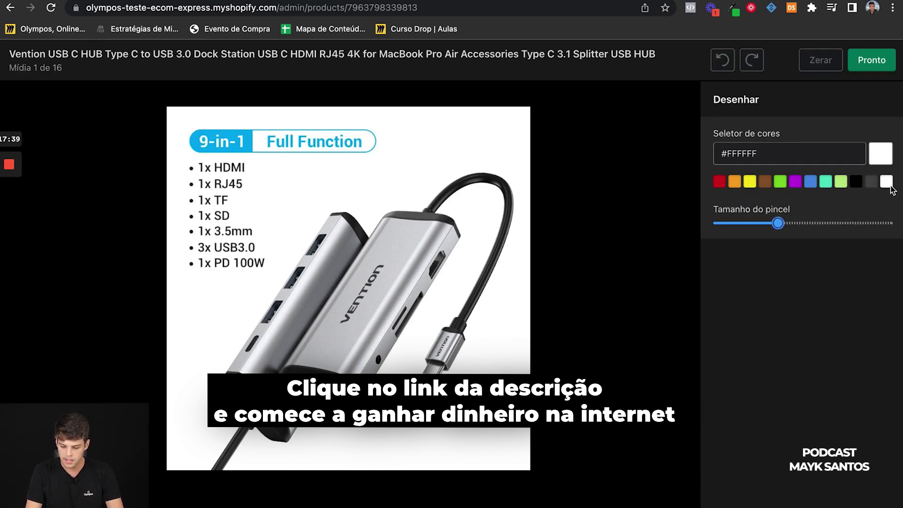
Paint over the 9-in-1 Full Function heading and feature list in white, save the edited image and close it.
{"action": "mouse_move", "coordinate": [231, 134]}
{"action": "left_mouse_down"}
{"action": "mouse_move", "coordinate": [214, 134]}
{"action": "mouse_move", "coordinate": [202, 200]}
{"action": "left_mouse_up"}
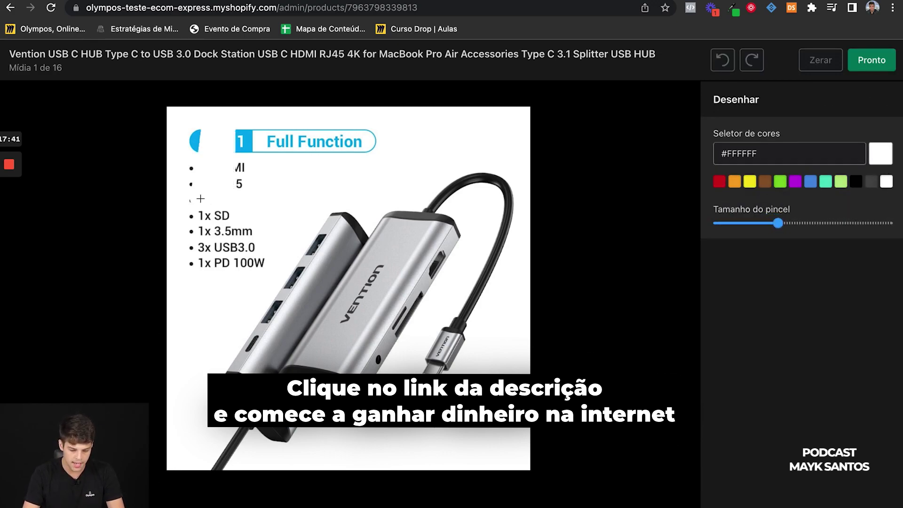
{"action": "mouse_move", "coordinate": [196, 145]}
{"action": "left_mouse_down"}
{"action": "mouse_move", "coordinate": [198, 248]}
{"action": "mouse_move", "coordinate": [257, 256]}
{"action": "mouse_move", "coordinate": [217, 179]}
{"action": "left_mouse_up"}
{"action": "mouse_move", "coordinate": [235, 145]}
{"action": "left_mouse_down"}
{"action": "mouse_move", "coordinate": [342, 141]}
{"action": "mouse_move", "coordinate": [233, 134]}
{"action": "left_mouse_up"}
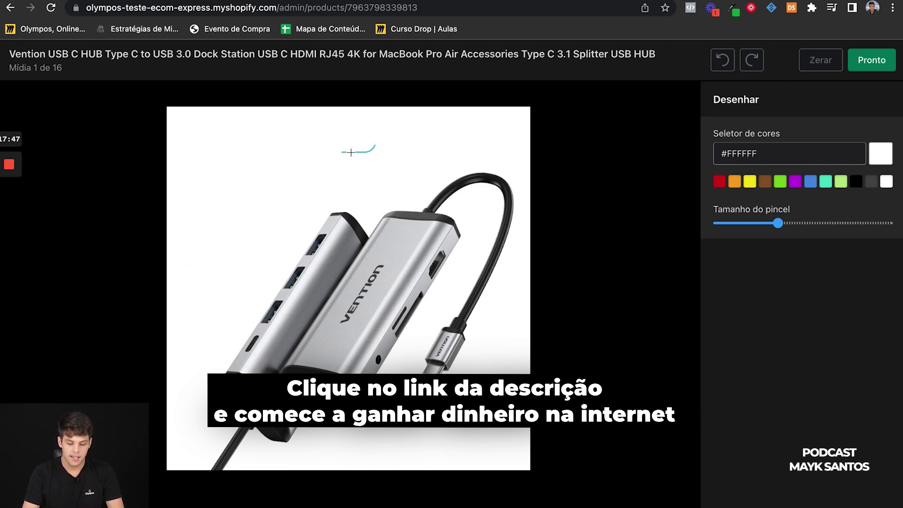
{"action": "left_click_drag", "start_coordinate": [265, 140], "coordinate": [258, 142]}
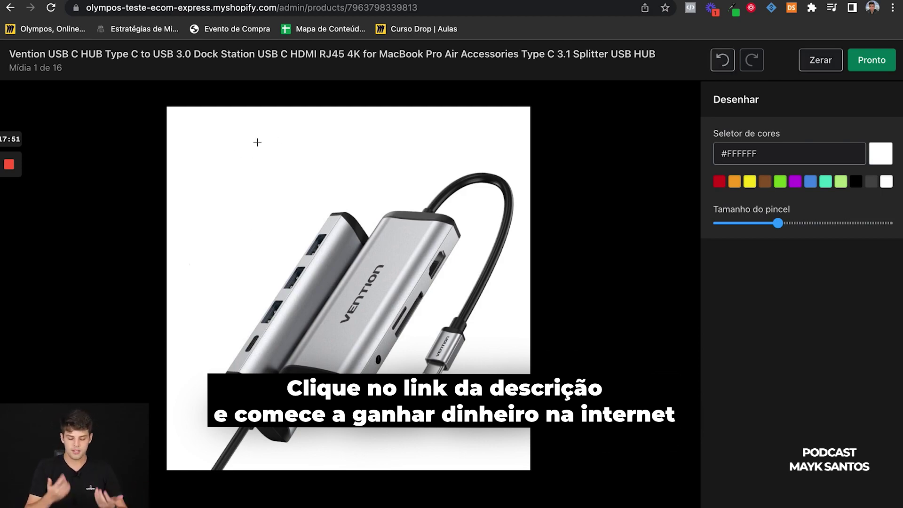
{"action": "left_click", "coordinate": [872, 60]}
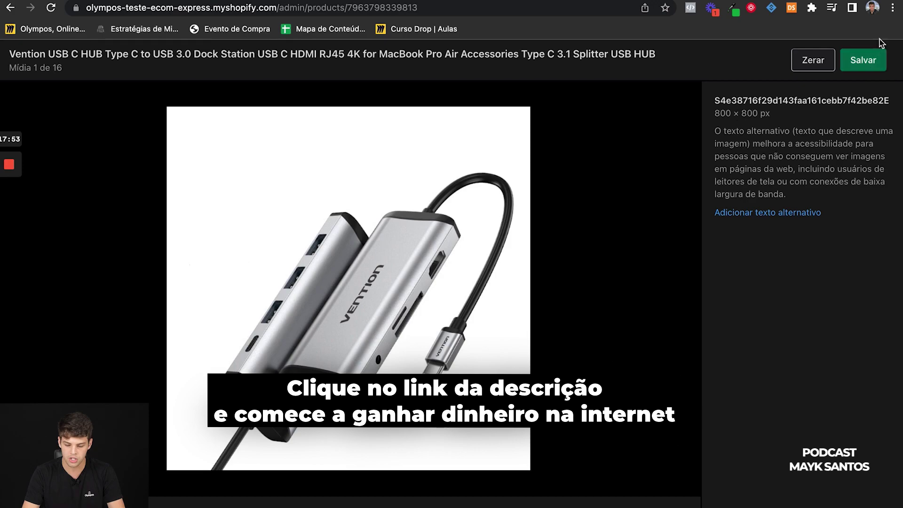
{"action": "left_click", "coordinate": [866, 61]}
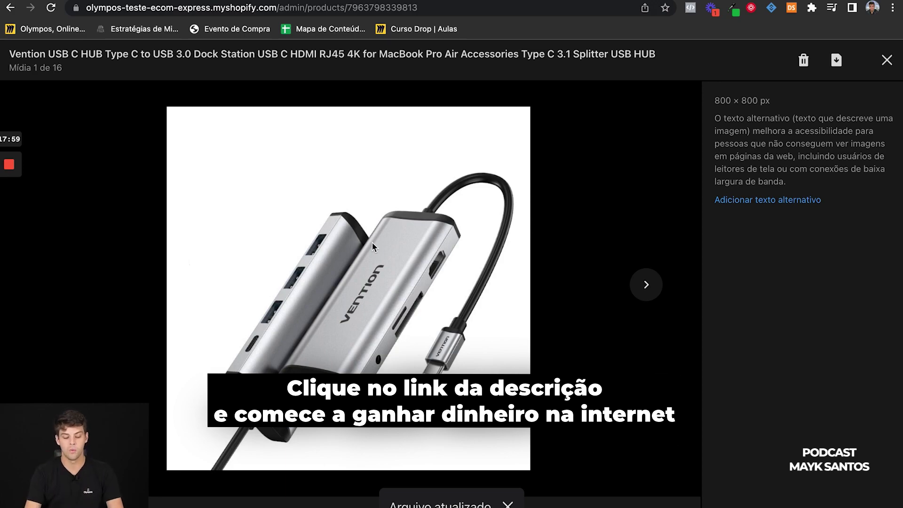
{"action": "left_click", "coordinate": [887, 59]}
Review the product's remaining images, its options and the variant list with prices and quantities.
{"action": "scroll", "coordinate": [403, 242], "scroll_direction": "down", "scroll_amount": 10}
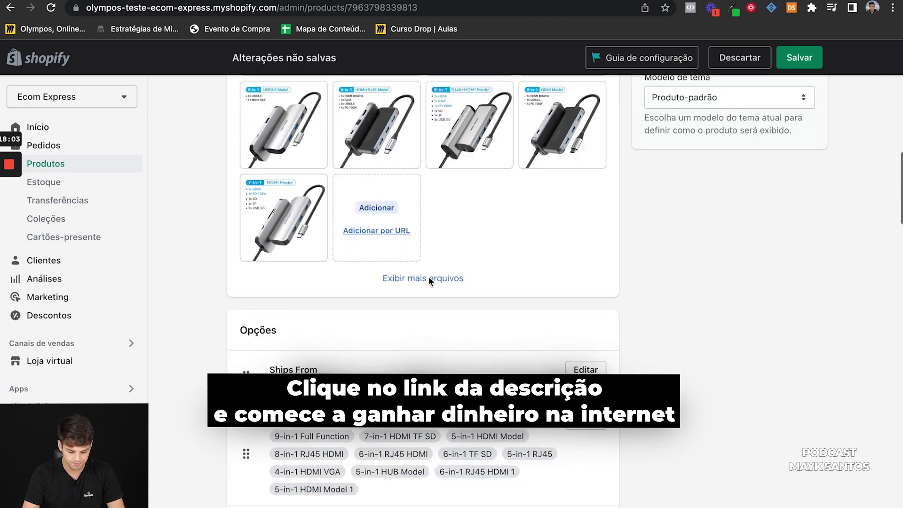
{"action": "scroll", "coordinate": [428, 282], "scroll_direction": "down", "scroll_amount": 9}
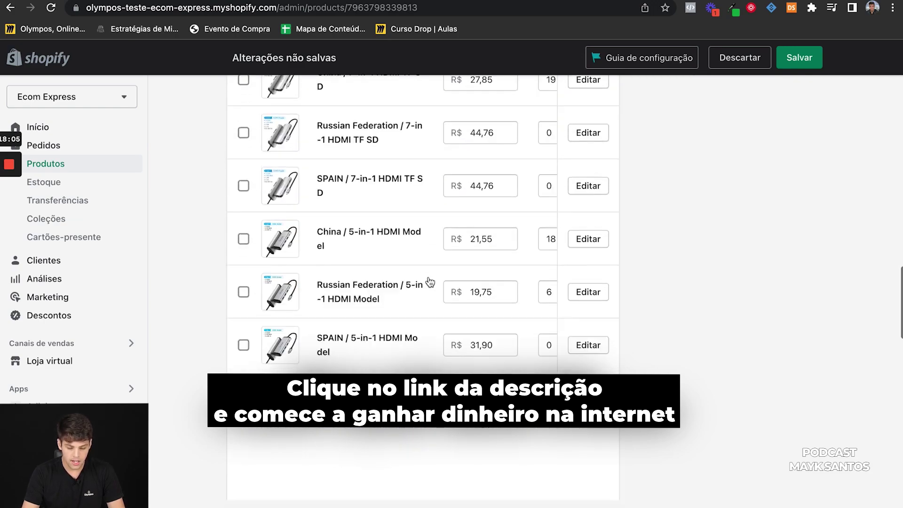
{"action": "scroll", "coordinate": [428, 331], "scroll_direction": "down", "scroll_amount": 15}
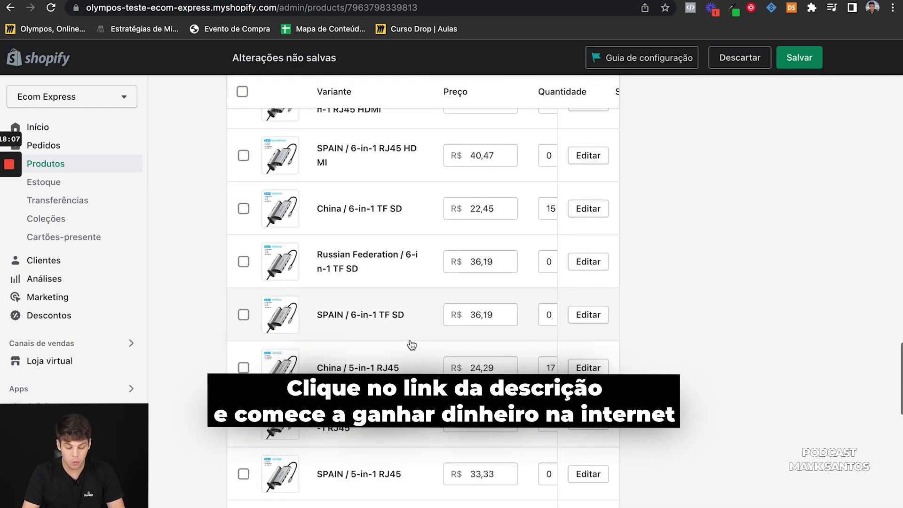
{"action": "scroll", "coordinate": [411, 346], "scroll_direction": "up", "scroll_amount": 20}
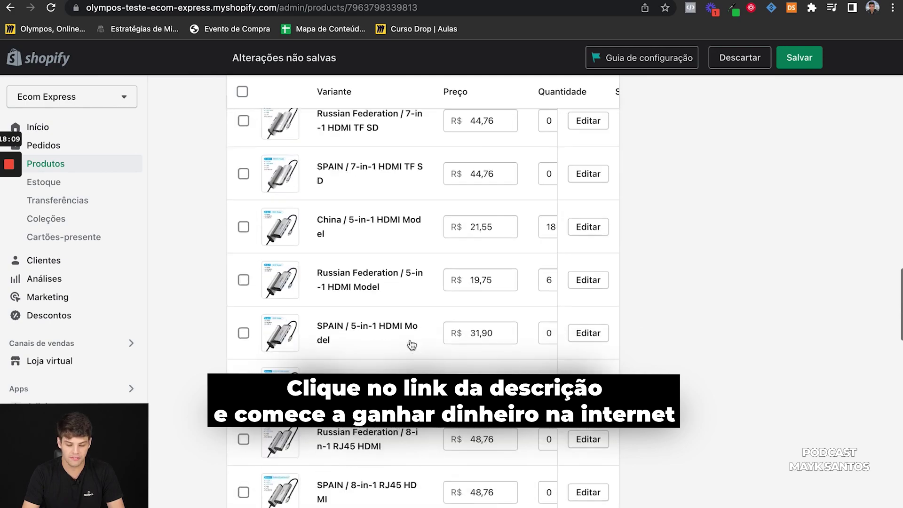
Switch to AliExpress and open the original listing of the imported Vention USB-C hub.
{"action": "left_click", "coordinate": [725, 1]}
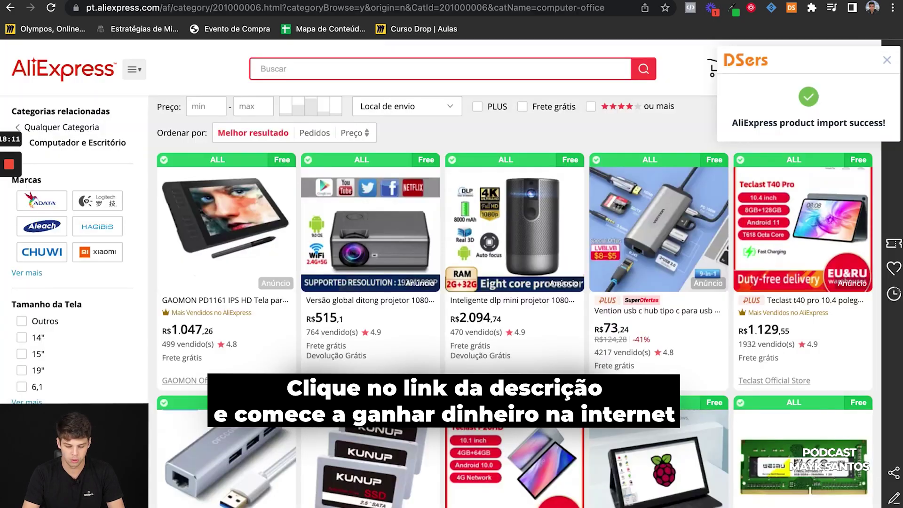
{"action": "left_click", "coordinate": [577, 323]}
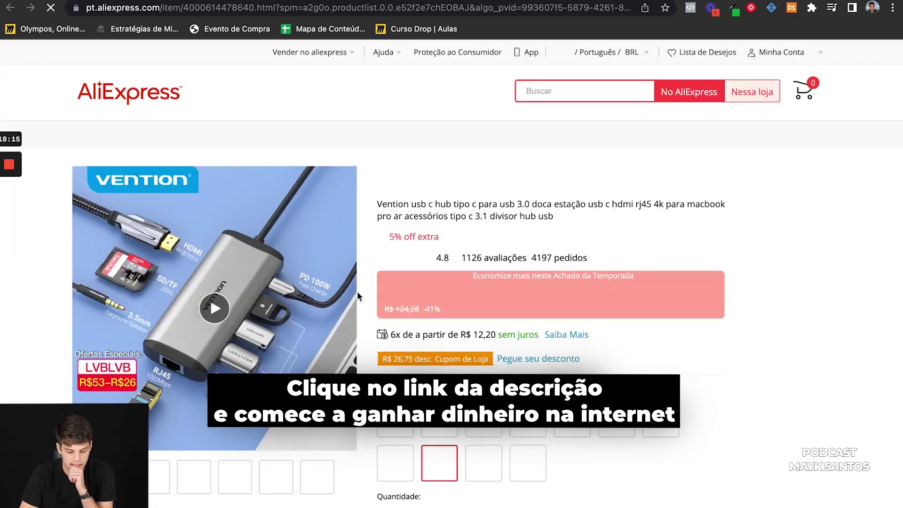
{"action": "scroll", "coordinate": [468, 356], "scroll_direction": "down", "scroll_amount": 2}
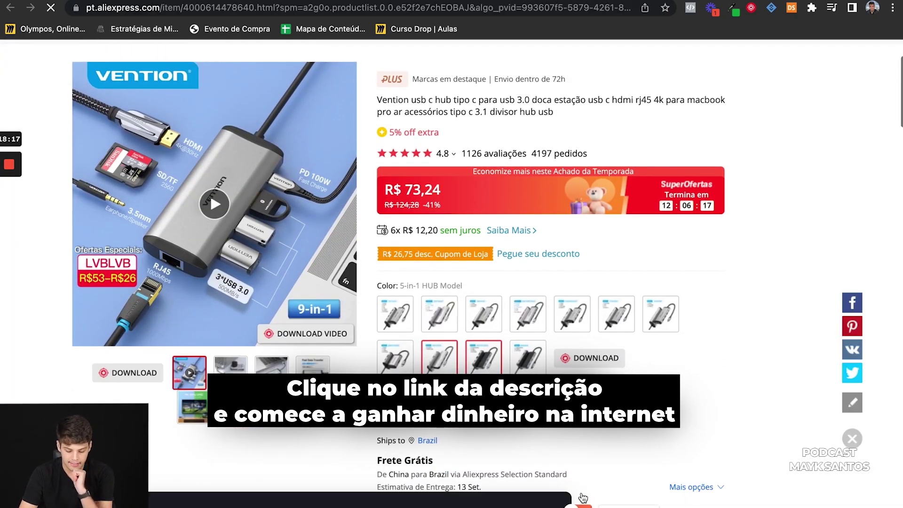
{"action": "scroll", "coordinate": [517, 308], "scroll_direction": "down", "scroll_amount": 1}
{"action": "scroll", "coordinate": [422, 279], "scroll_direction": "up", "scroll_amount": 3}
{"action": "scroll", "coordinate": [427, 287], "scroll_direction": "down", "scroll_amount": 3}
Compare the images and prices of the hub's color variants, including 9-in-1 Full Function, 5-in-1 HDMI, 6-in-1 RJ45 HDMI and 6-in-1 TF SD.
{"action": "left_click", "coordinate": [439, 323]}
{"action": "left_click", "coordinate": [484, 323]}
{"action": "left_click", "coordinate": [527, 325]}
{"action": "left_click", "coordinate": [572, 324]}
{"action": "left_click", "coordinate": [623, 333]}
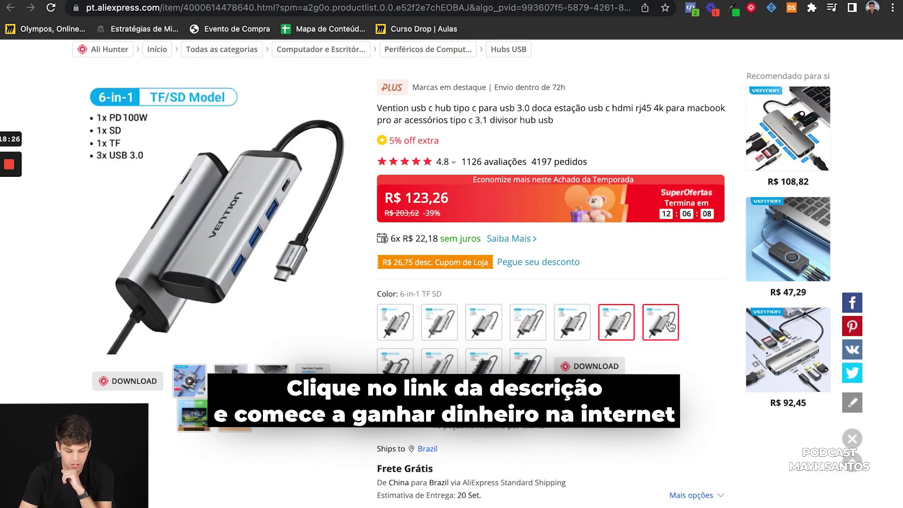
{"action": "left_click", "coordinate": [661, 329]}
{"action": "left_click", "coordinate": [605, 328]}
{"action": "left_click", "coordinate": [581, 328]}
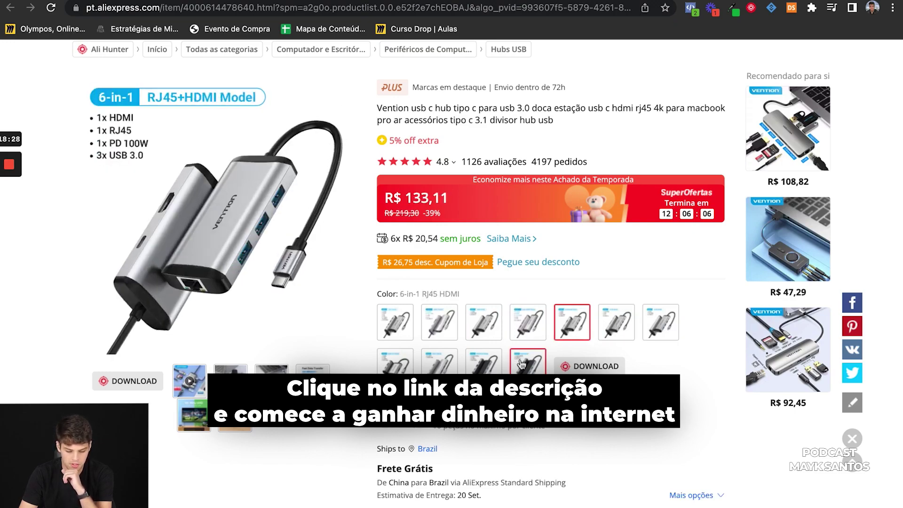
{"action": "left_click", "coordinate": [528, 363]}
{"action": "left_click", "coordinate": [483, 361]}
{"action": "left_click", "coordinate": [405, 331]}
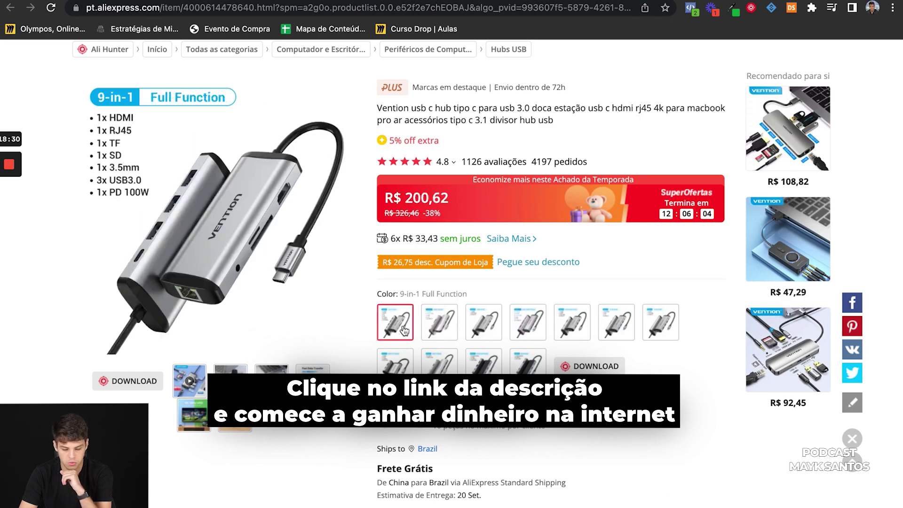
{"action": "left_click", "coordinate": [430, 338]}
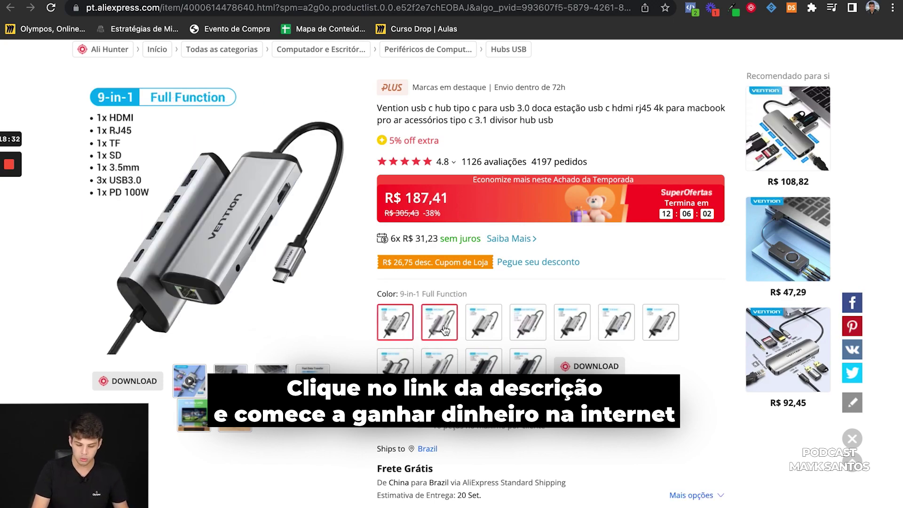
{"action": "left_click", "coordinate": [493, 326]}
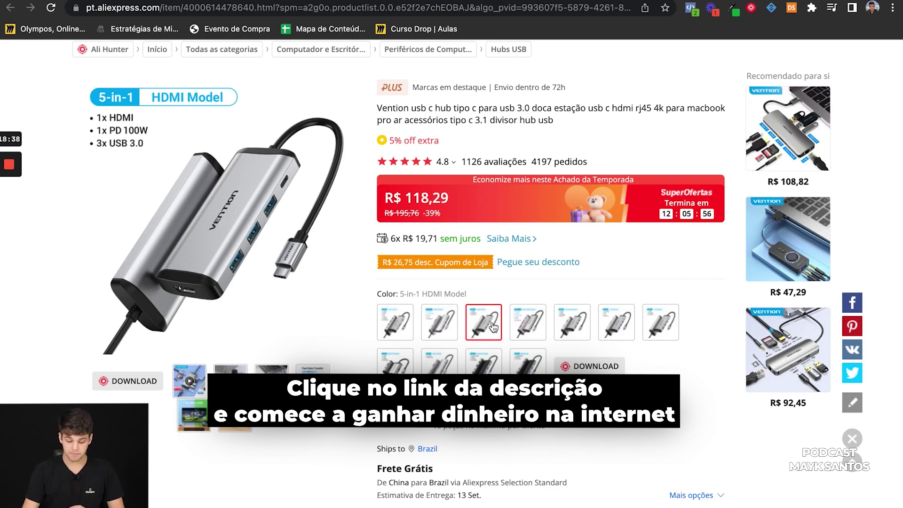
{"action": "left_click", "coordinate": [540, 328]}
{"action": "left_click", "coordinate": [572, 327]}
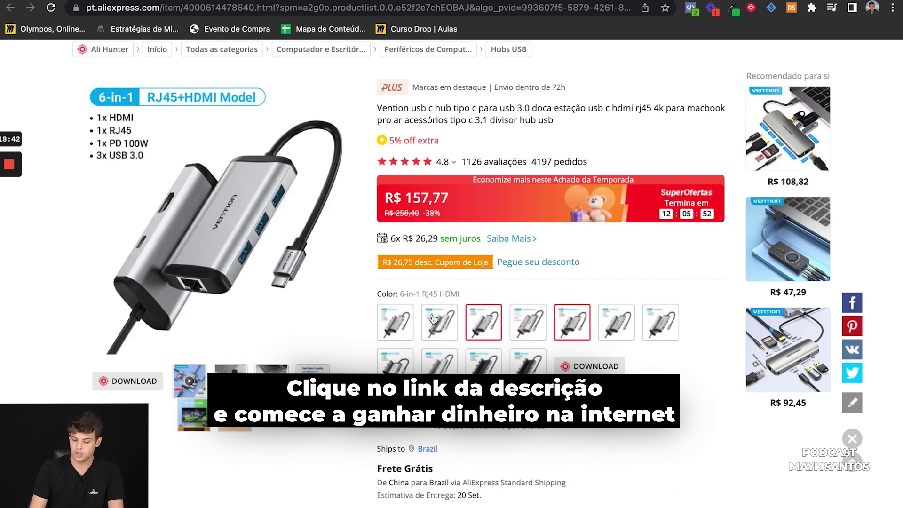
Compare the images and prices of the remaining color variants, ending with 5-in-1 HUB Model selected.
{"action": "left_click_drag", "start_coordinate": [405, 197], "coordinate": [449, 199]}
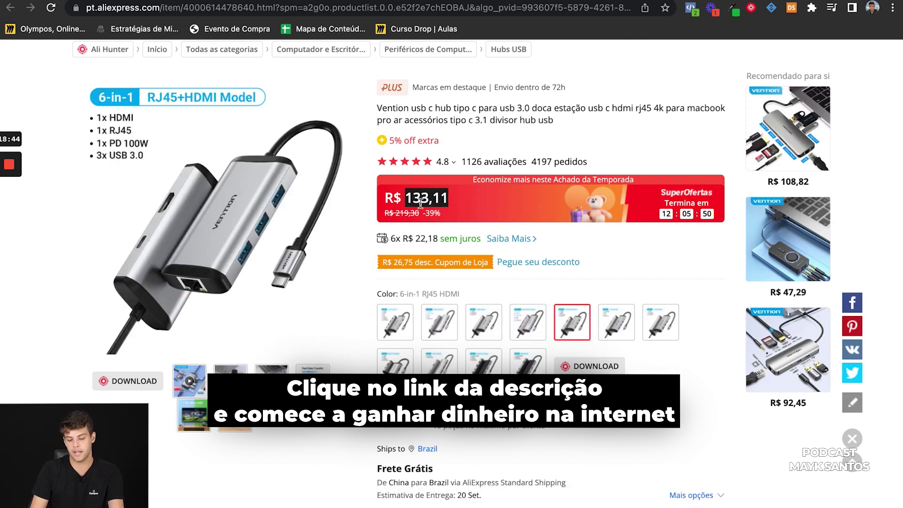
{"action": "left_click", "coordinate": [624, 327]}
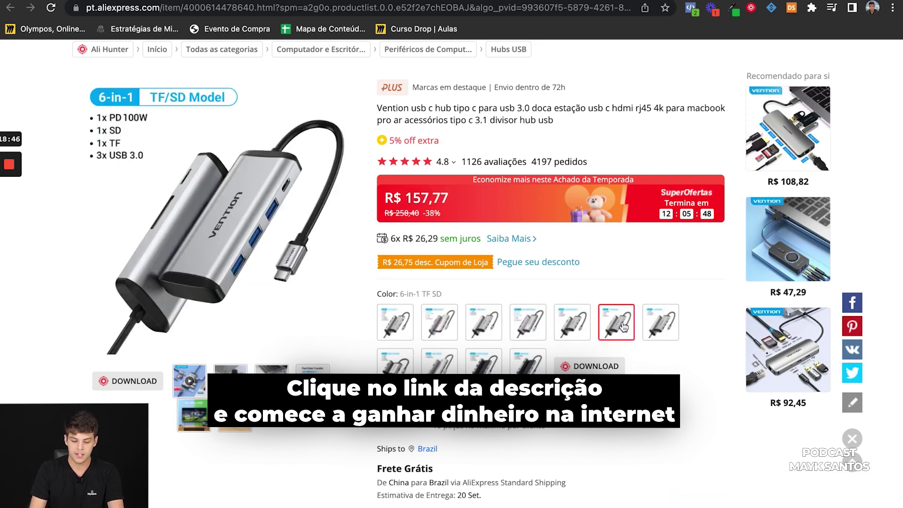
{"action": "left_click", "coordinate": [662, 327]}
{"action": "left_click", "coordinate": [408, 330]}
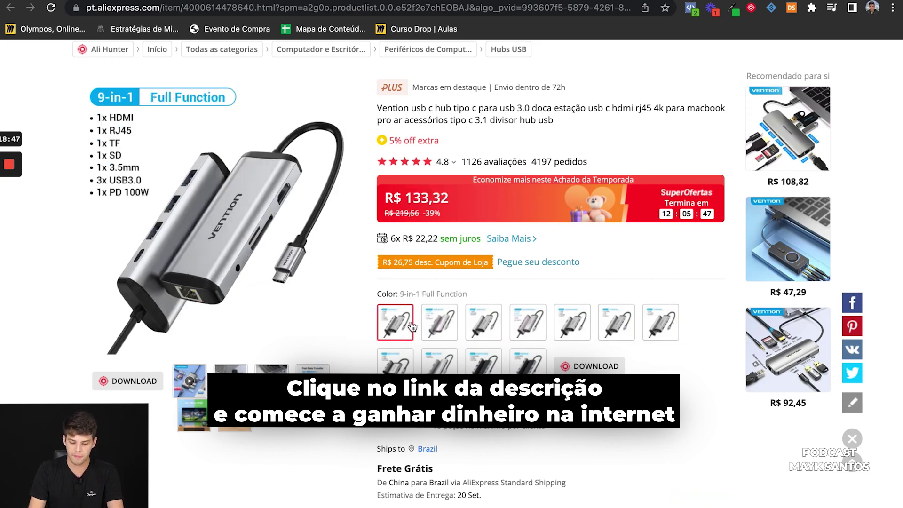
{"action": "left_click", "coordinate": [405, 353]}
{"action": "left_click", "coordinate": [439, 362]}
{"action": "left_click", "coordinate": [528, 362]}
{"action": "left_click", "coordinate": [483, 363]}
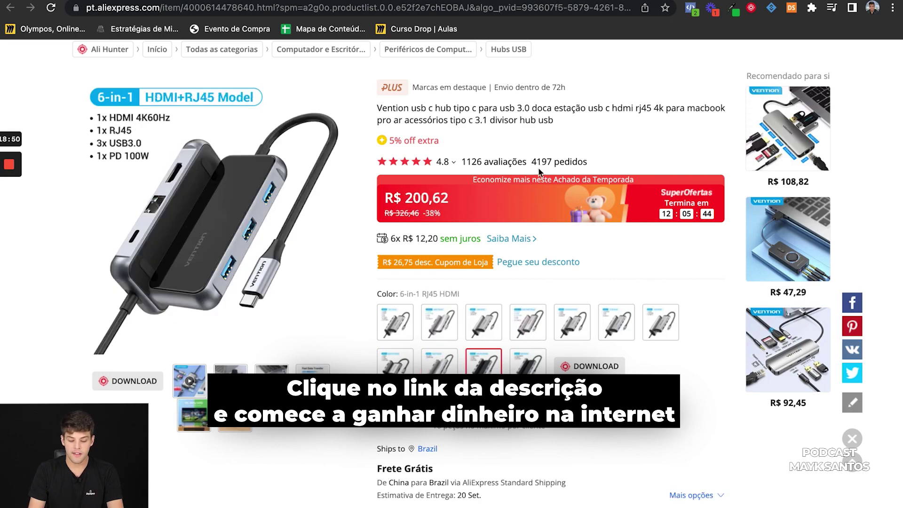
{"action": "left_click", "coordinate": [440, 362]}
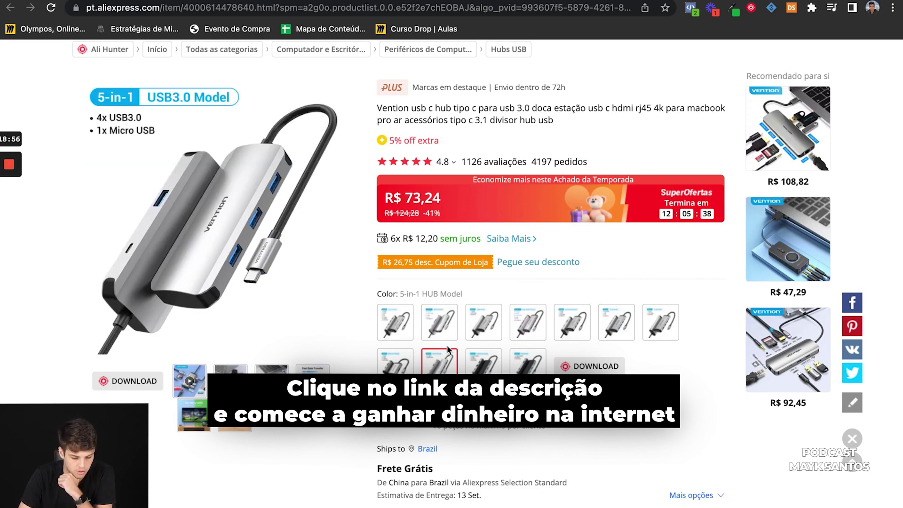
{"action": "scroll", "coordinate": [448, 349], "scroll_direction": "up", "scroll_amount": 1}
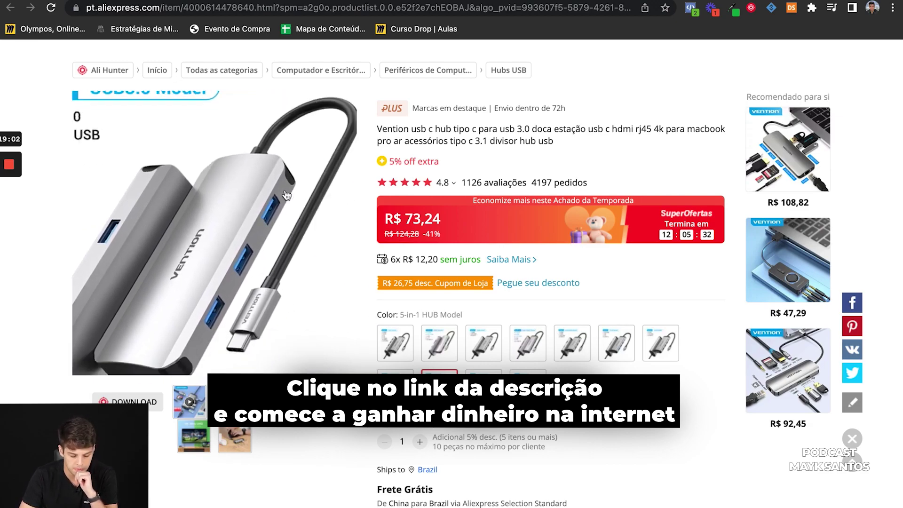
Switch to the Shopify product page and review its title, description and variant list.
{"action": "mouse_move", "coordinate": [451, 1]}
{"action": "left_click", "coordinate": [155, 19]}
{"action": "scroll", "coordinate": [543, 230], "scroll_direction": "up", "scroll_amount": 8}
{"action": "left_click", "coordinate": [298, 187]}
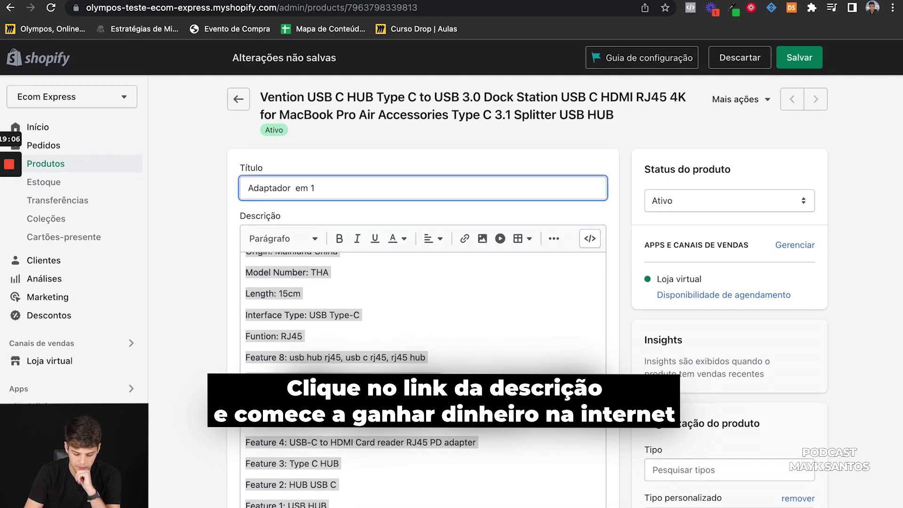
{"action": "scroll", "coordinate": [622, 287], "scroll_direction": "down", "scroll_amount": 15}
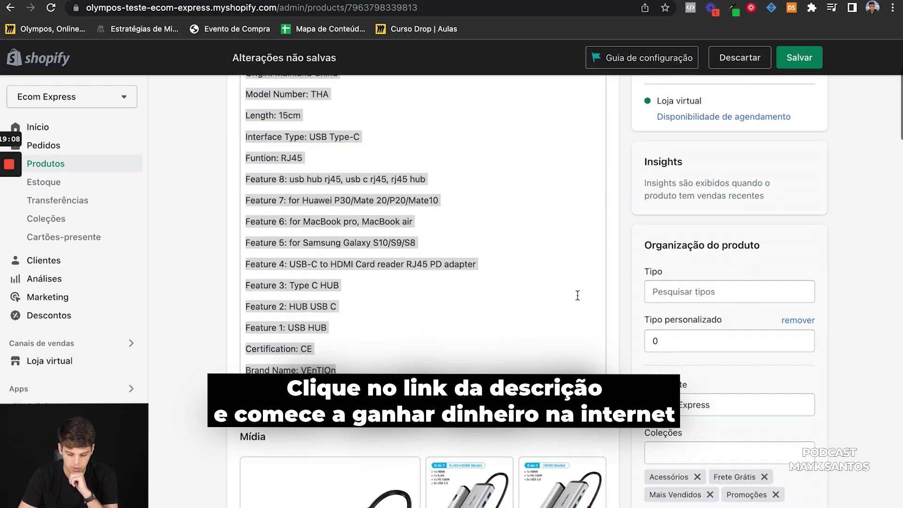
{"action": "scroll", "coordinate": [621, 294], "scroll_direction": "down", "scroll_amount": 12}
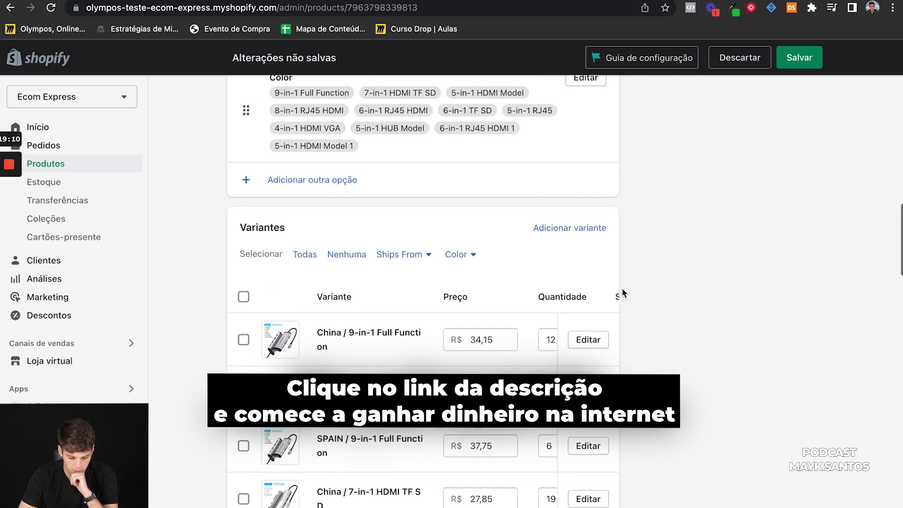
Switch to the AliExpress listing and copy the color name 5-in-1 HUB Model.
{"action": "left_click", "coordinate": [474, 1]}
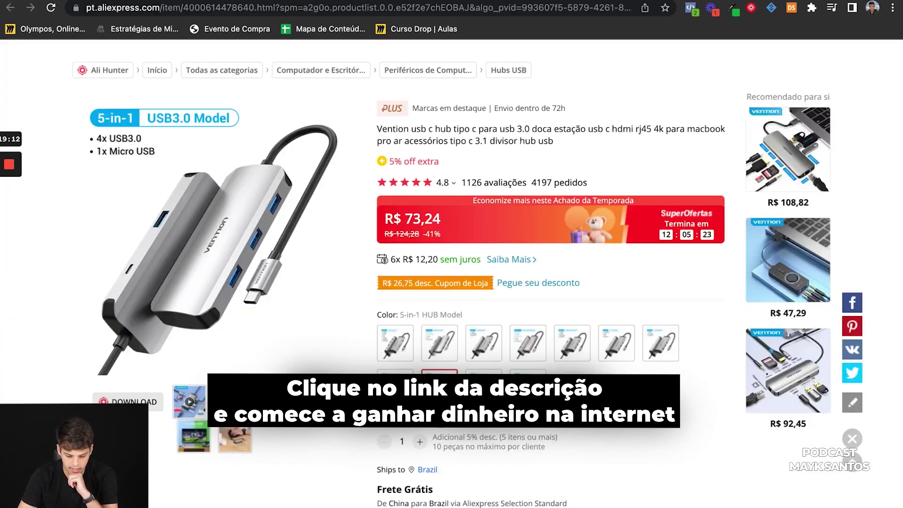
{"action": "scroll", "coordinate": [528, 266], "scroll_direction": "down", "scroll_amount": 1}
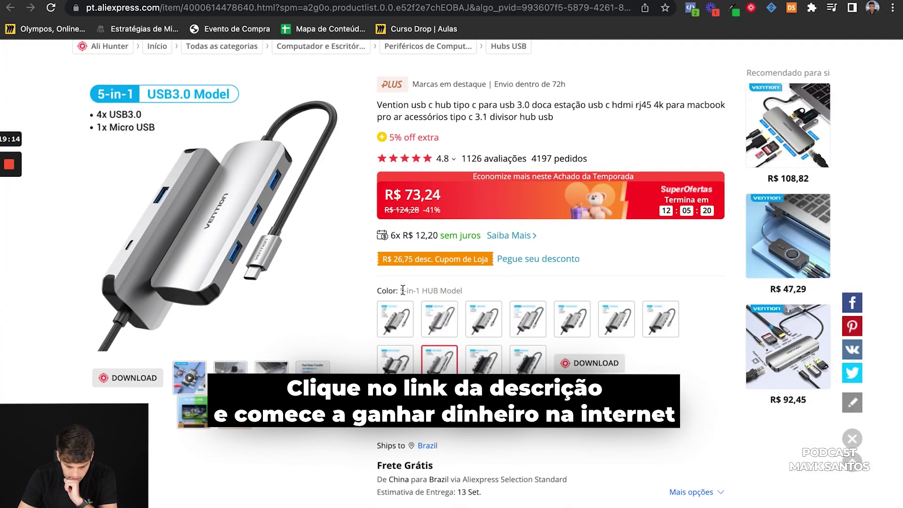
{"action": "left_click_drag", "start_coordinate": [403, 290], "coordinate": [479, 295]}
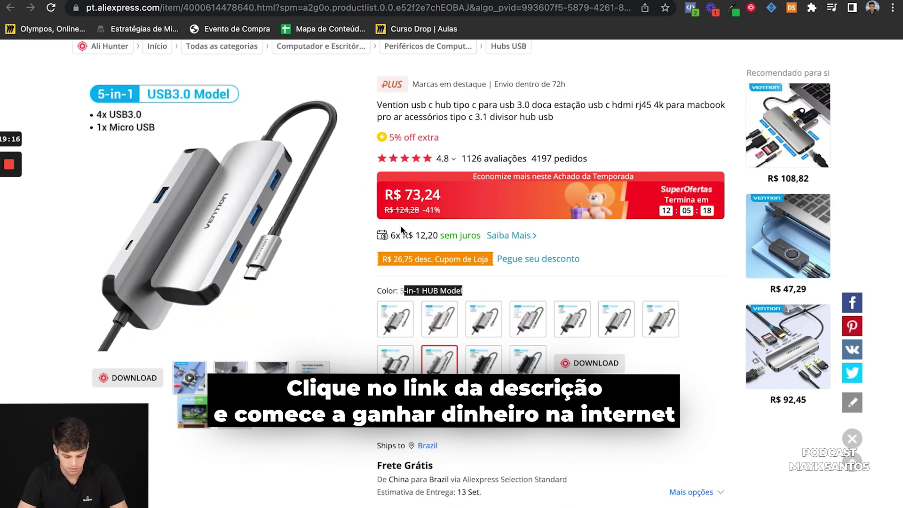
{"action": "left_click_drag", "start_coordinate": [399, 291], "coordinate": [489, 294]}
{"action": "key", "text": "super+c"}
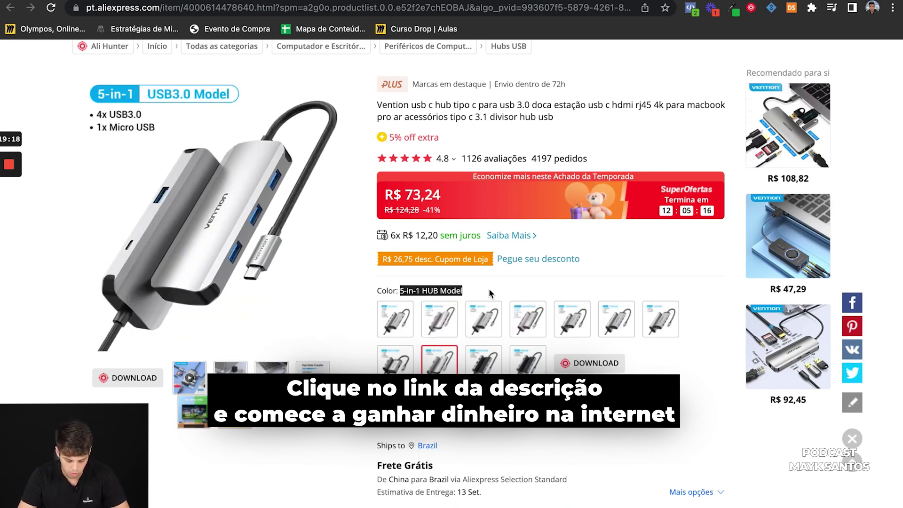
Switch to Shopify and find 5-in-1 HUB Model in the product's variant list using the copied name.
{"action": "left_click", "coordinate": [178, 1]}
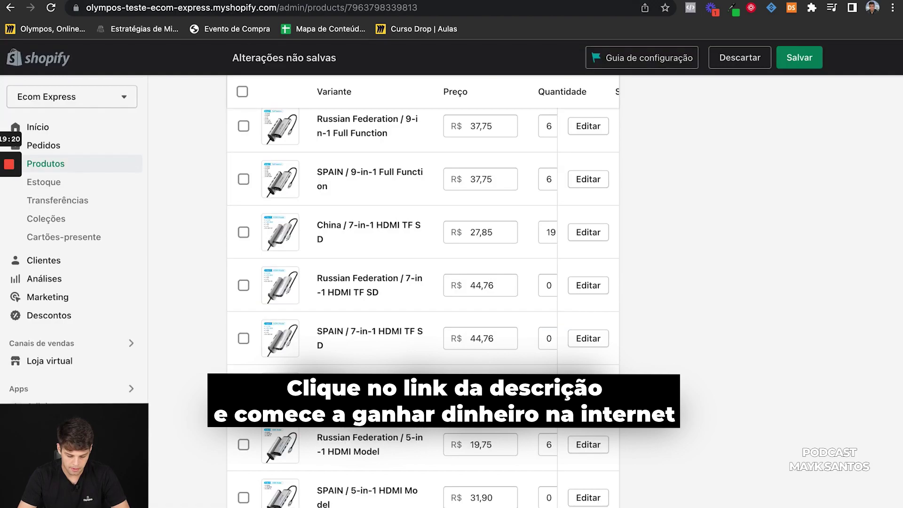
{"action": "key", "text": "super+f"}
{"action": "key", "text": "super+v"}
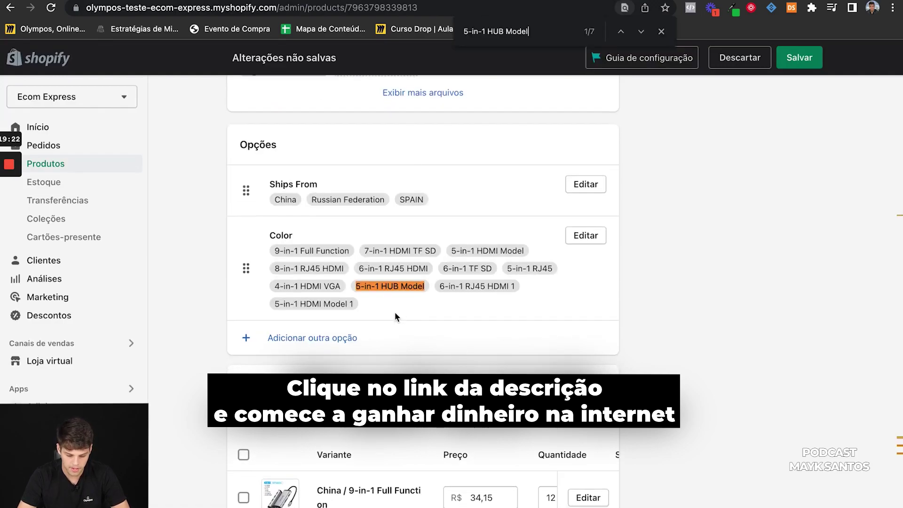
{"action": "scroll", "coordinate": [395, 315], "scroll_direction": "down", "scroll_amount": 15}
{"action": "scroll", "coordinate": [395, 316], "scroll_direction": "up", "scroll_amount": 10}
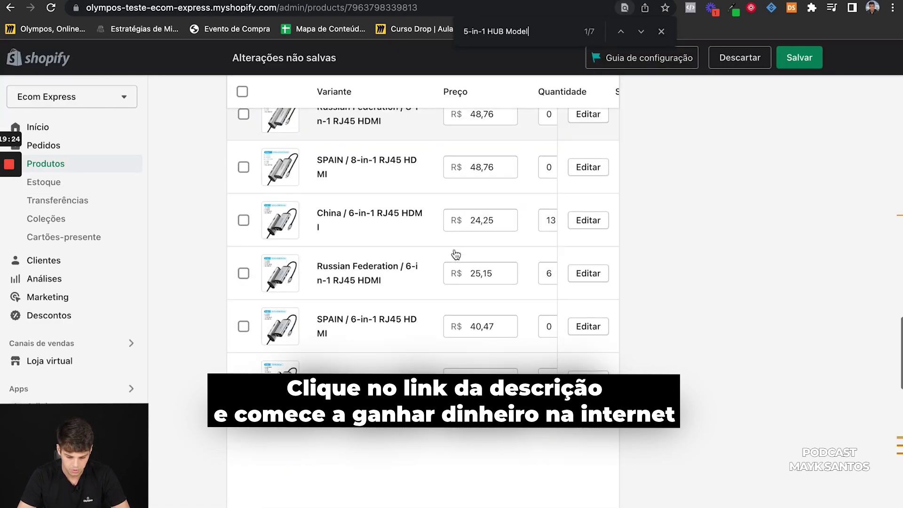
{"action": "scroll", "coordinate": [430, 356], "scroll_direction": "down", "scroll_amount": 4}
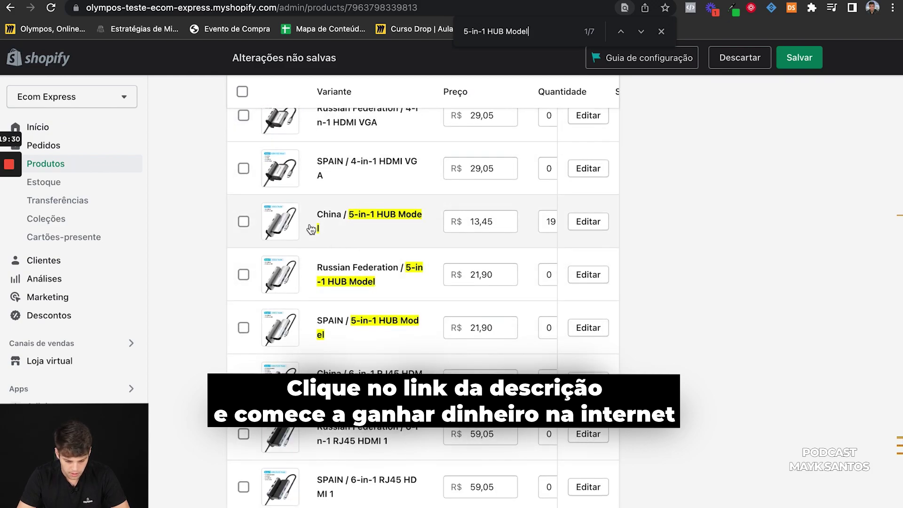
Switch to AliExpress and check the shipping options to Brazil for the 5-in-1 HUB Model.
{"action": "left_click", "coordinate": [754, 1]}
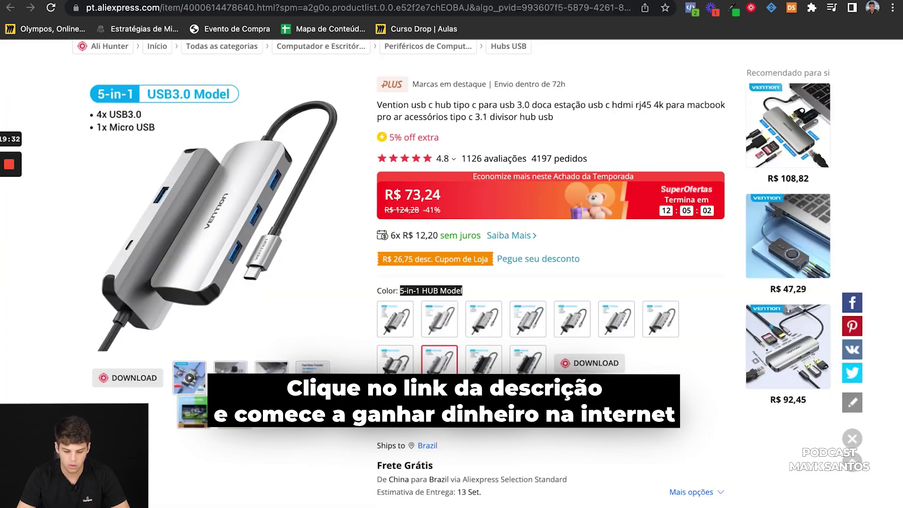
{"action": "scroll", "coordinate": [466, 325], "scroll_direction": "down", "scroll_amount": 1}
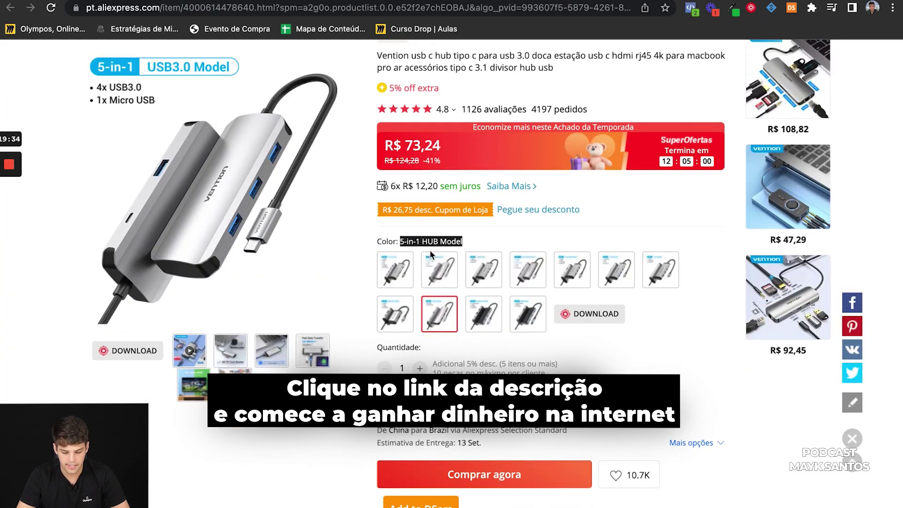
{"action": "scroll", "coordinate": [545, 296], "scroll_direction": "down", "scroll_amount": 1}
{"action": "left_click", "coordinate": [534, 376]}
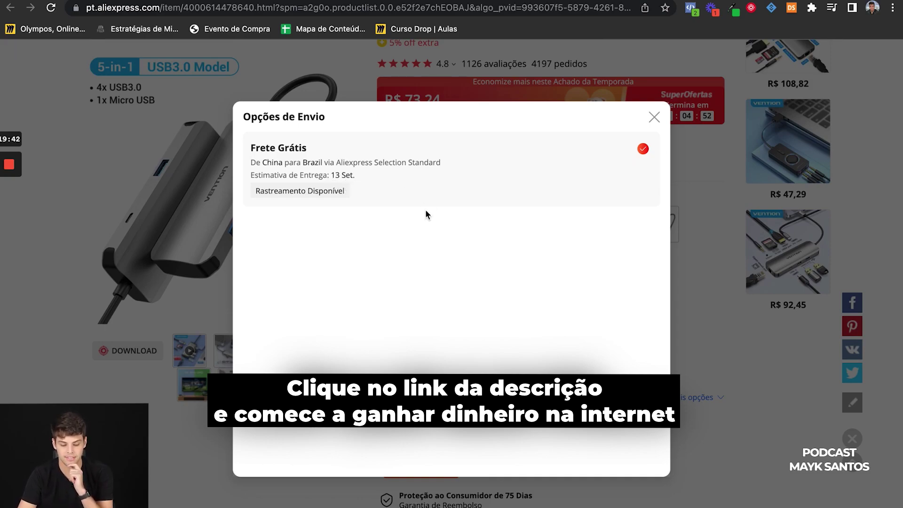
{"action": "left_click", "coordinate": [654, 117]}
{"action": "scroll", "coordinate": [486, 96], "scroll_direction": "up", "scroll_amount": 2}
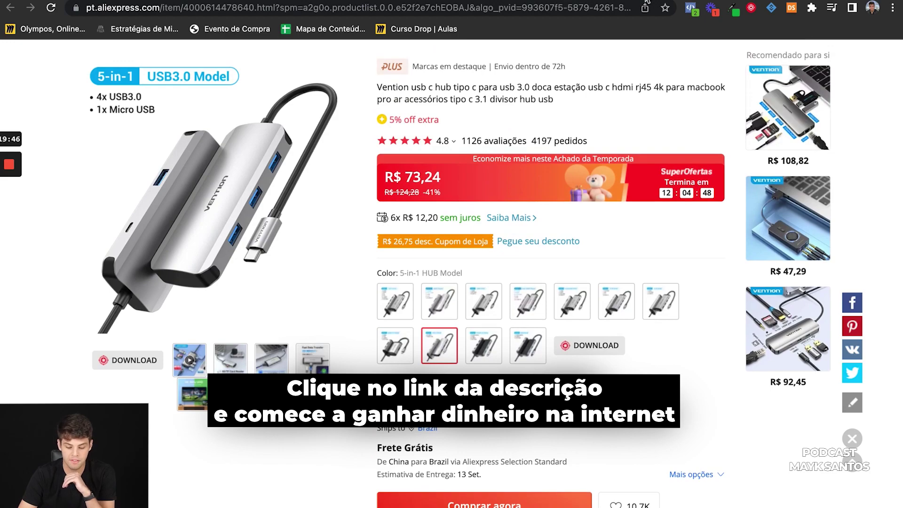
Switch to Shopify and delete all of the product's variants except China / 5-in-1 HUB Model.
{"action": "key", "text": "ctrl+Tab"}
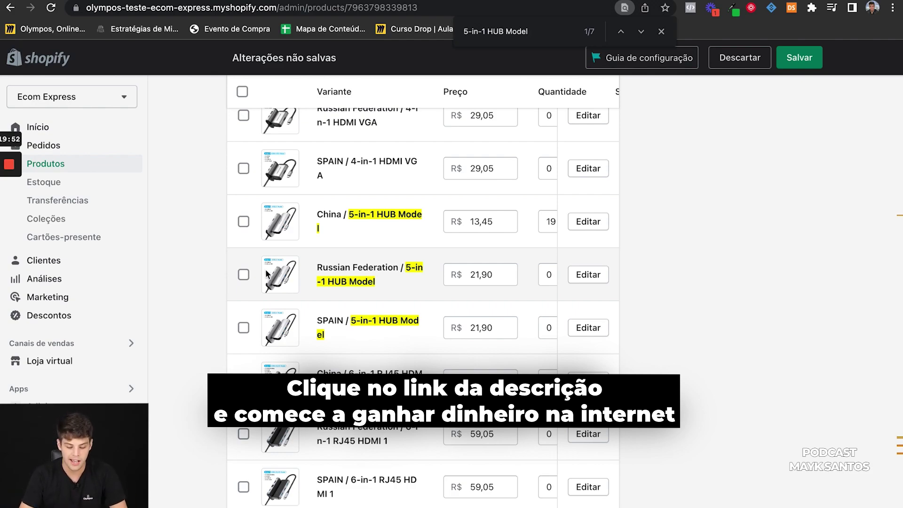
{"action": "scroll", "coordinate": [248, 272], "scroll_direction": "up", "scroll_amount": 10}
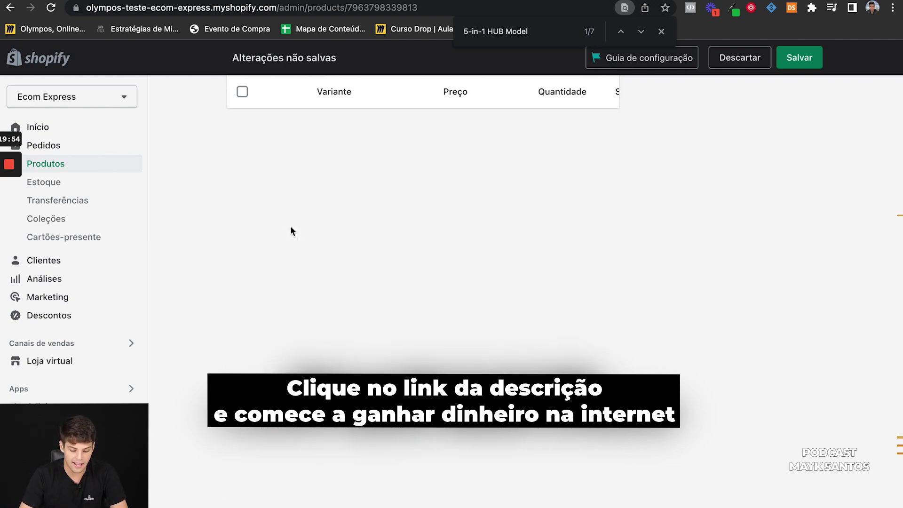
{"action": "scroll", "coordinate": [281, 267], "scroll_direction": "up", "scroll_amount": 9}
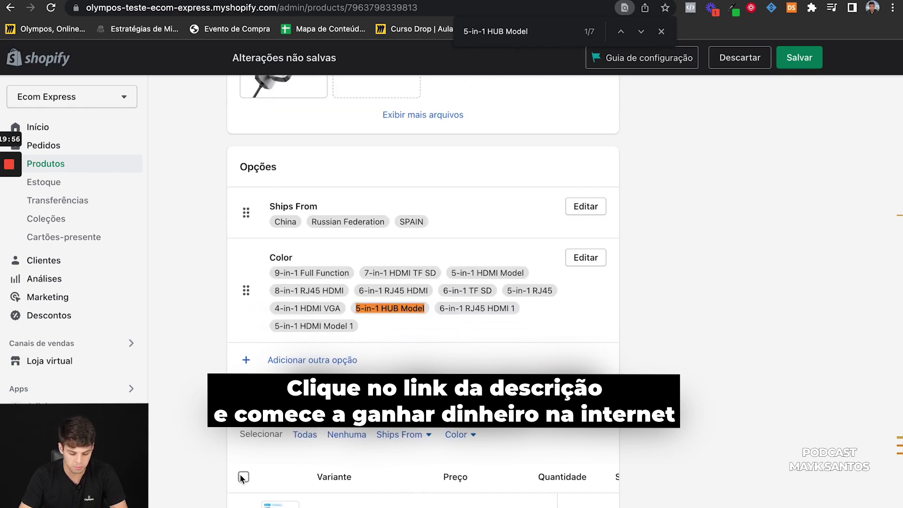
{"action": "scroll", "coordinate": [282, 469], "scroll_direction": "down", "scroll_amount": 4}
{"action": "left_click", "coordinate": [243, 300]}
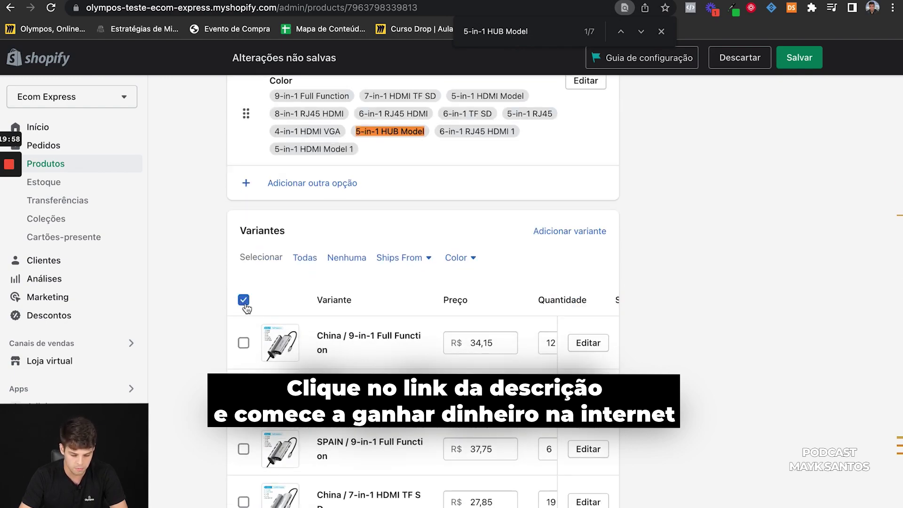
{"action": "scroll", "coordinate": [245, 292], "scroll_direction": "down", "scroll_amount": 6}
{"action": "scroll", "coordinate": [365, 345], "scroll_direction": "down", "scroll_amount": 10}
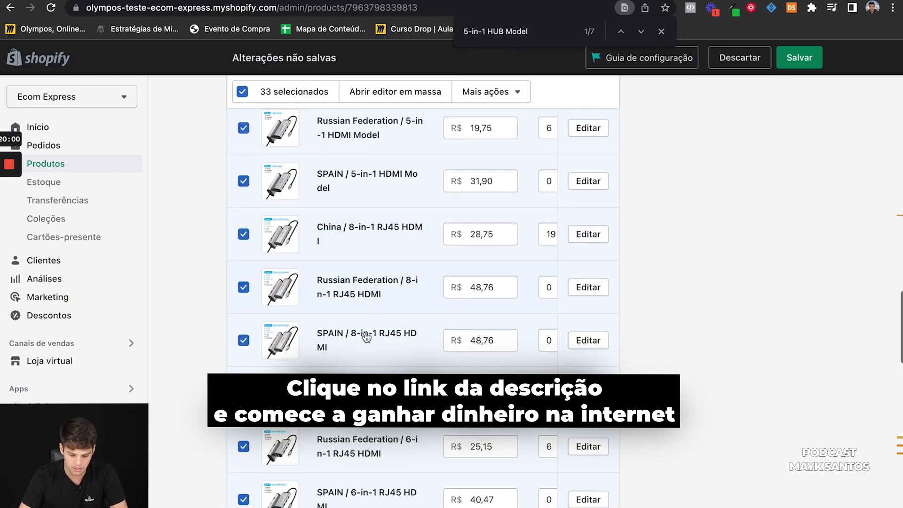
{"action": "scroll", "coordinate": [365, 345], "scroll_direction": "down", "scroll_amount": 8}
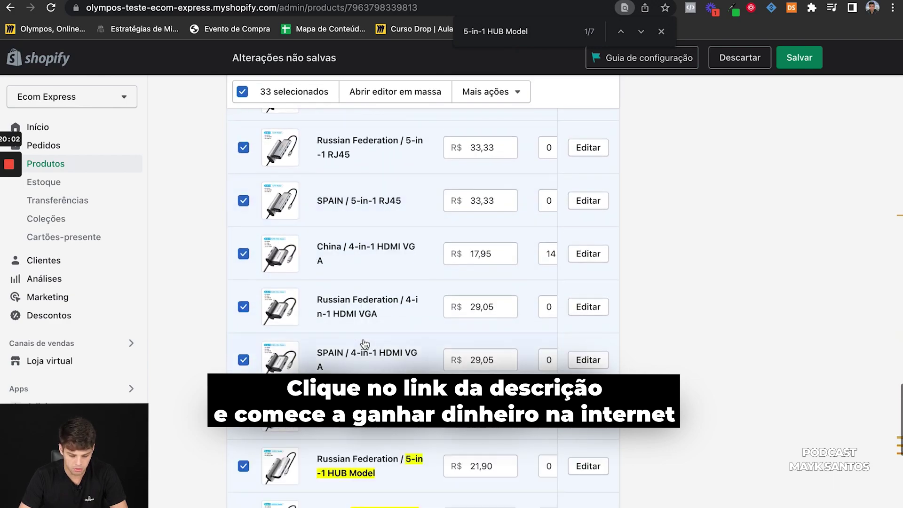
{"action": "left_click", "coordinate": [243, 238]}
{"action": "left_click", "coordinate": [486, 92]}
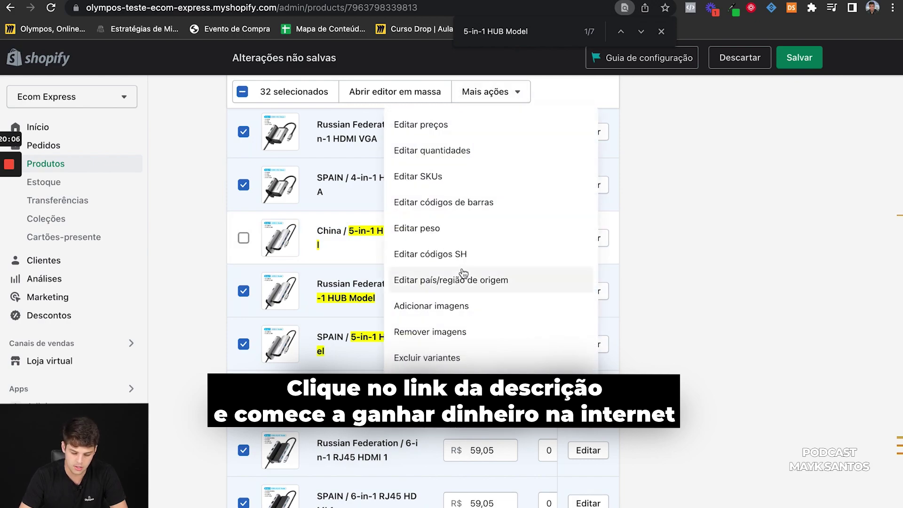
{"action": "scroll", "coordinate": [443, 328], "scroll_direction": "down", "scroll_amount": 2}
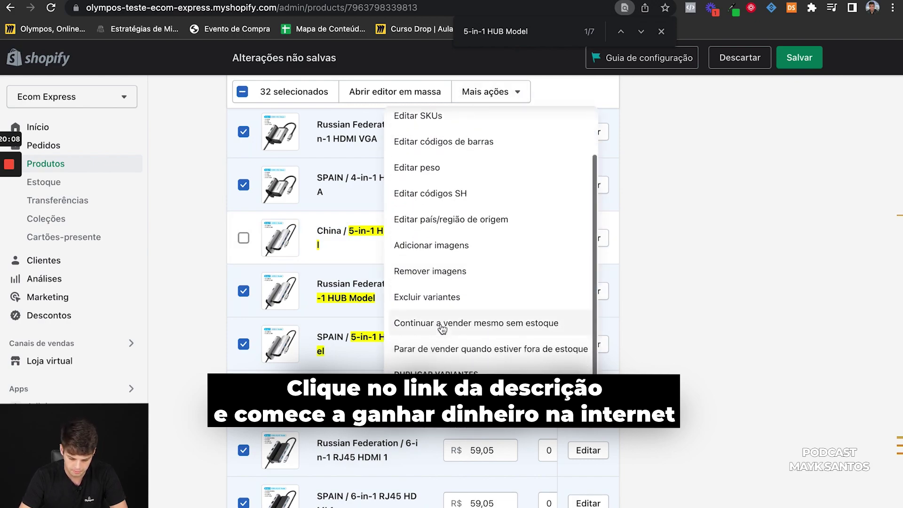
{"action": "left_click", "coordinate": [447, 297]}
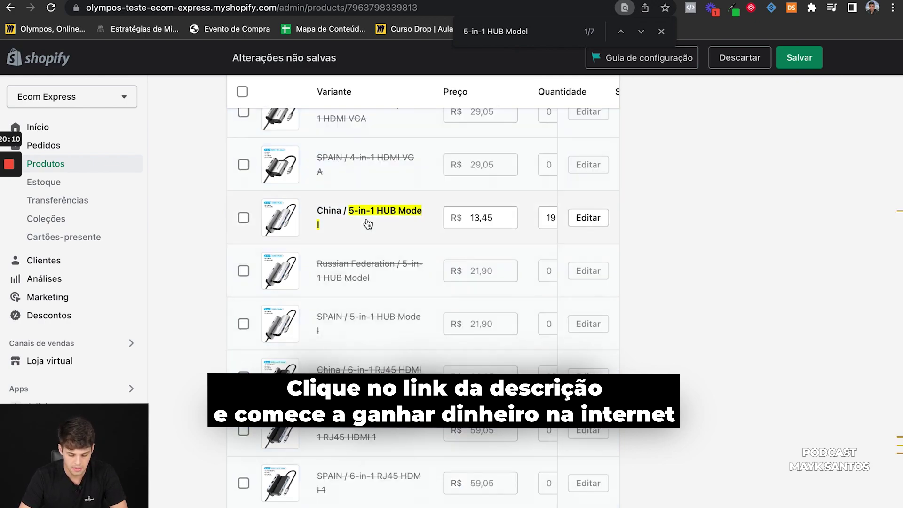